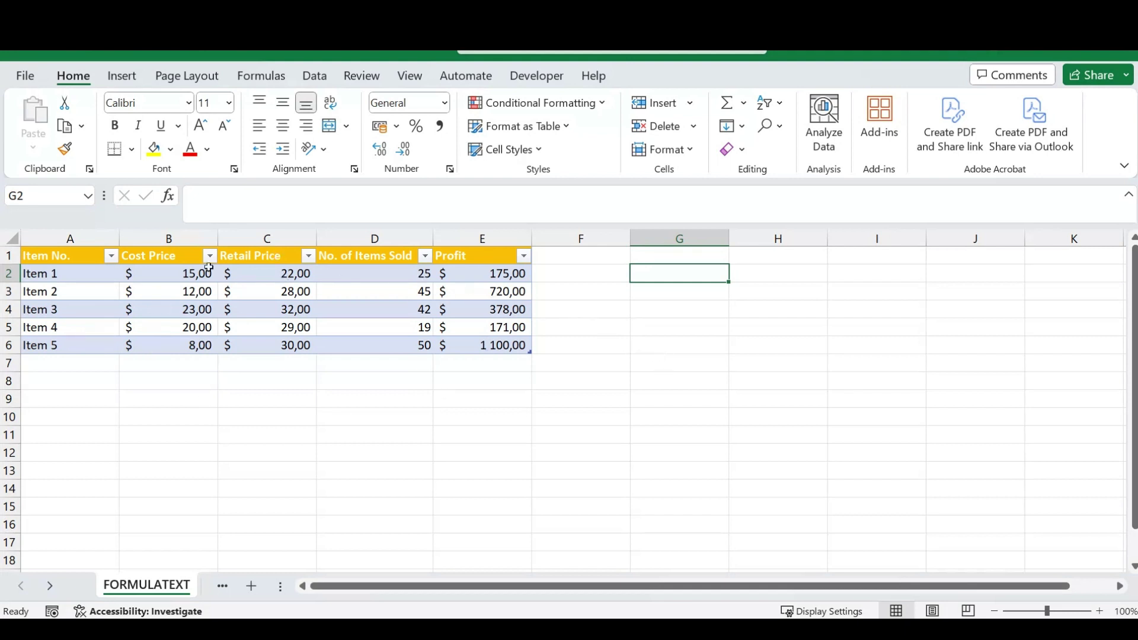
left_click(488, 275)
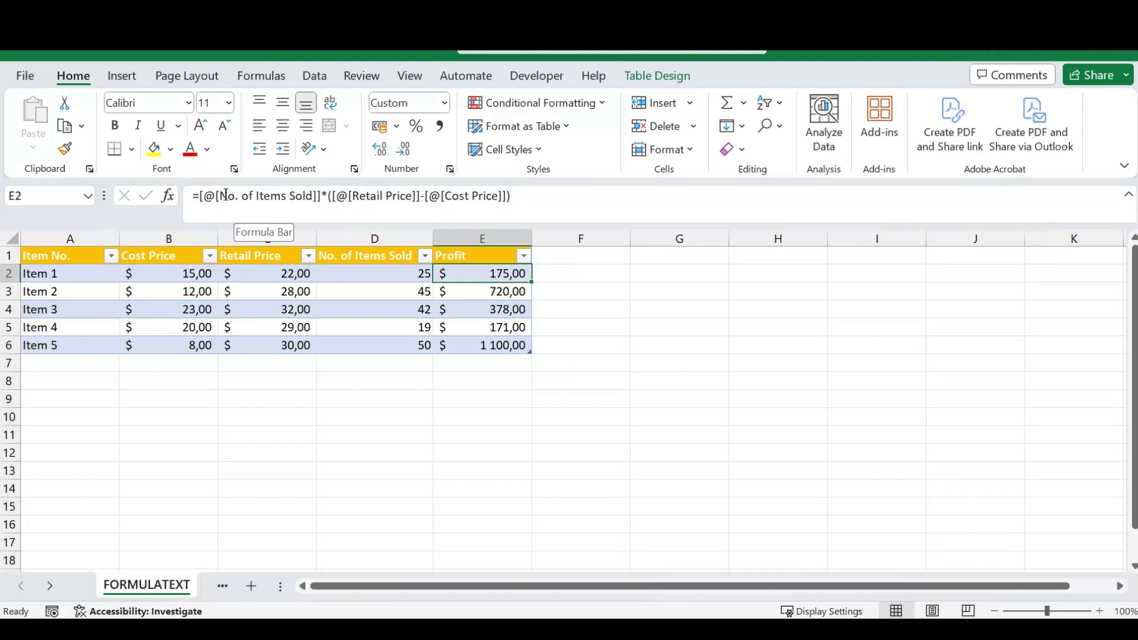
left_click(553, 275)
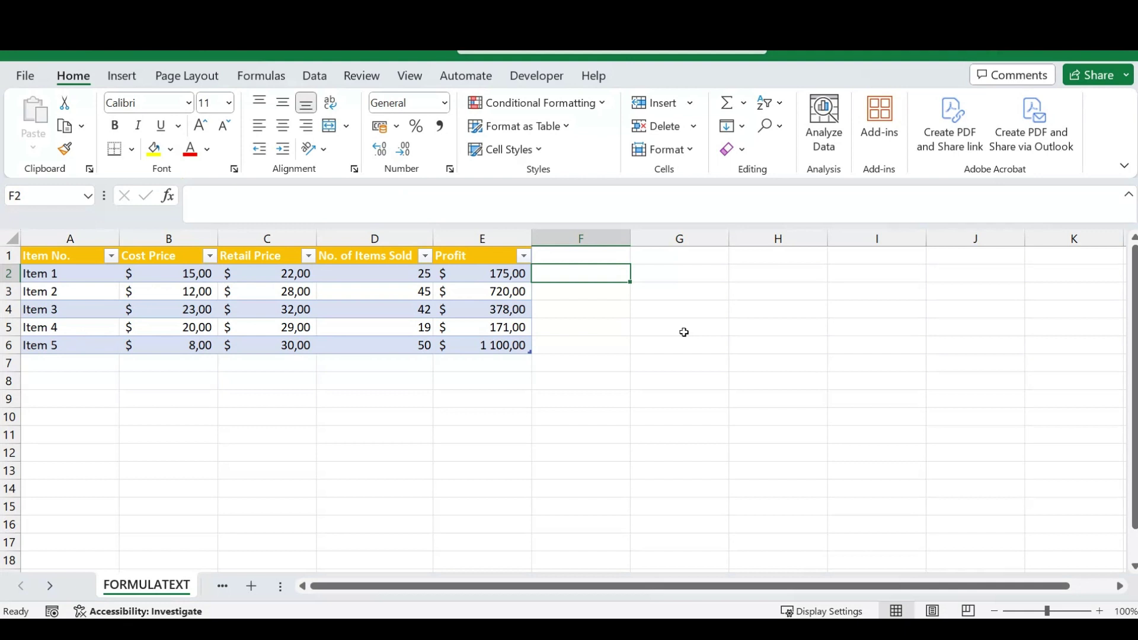
type("=fr")
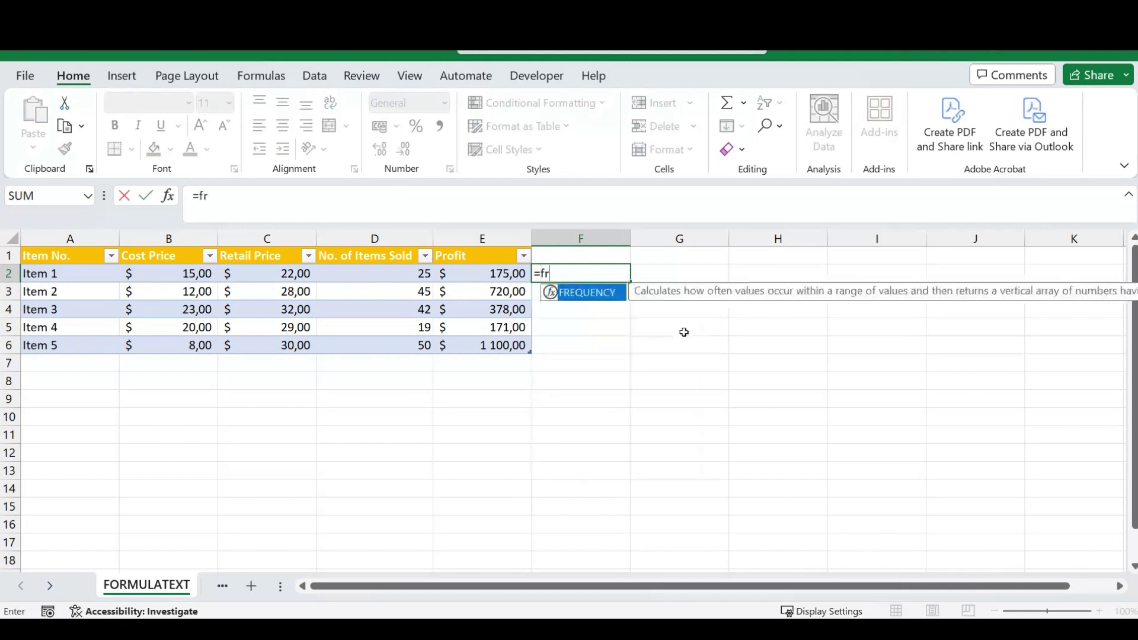
type("om")
key("BackSpace")
key("BackSpace")
key("BackSpace")
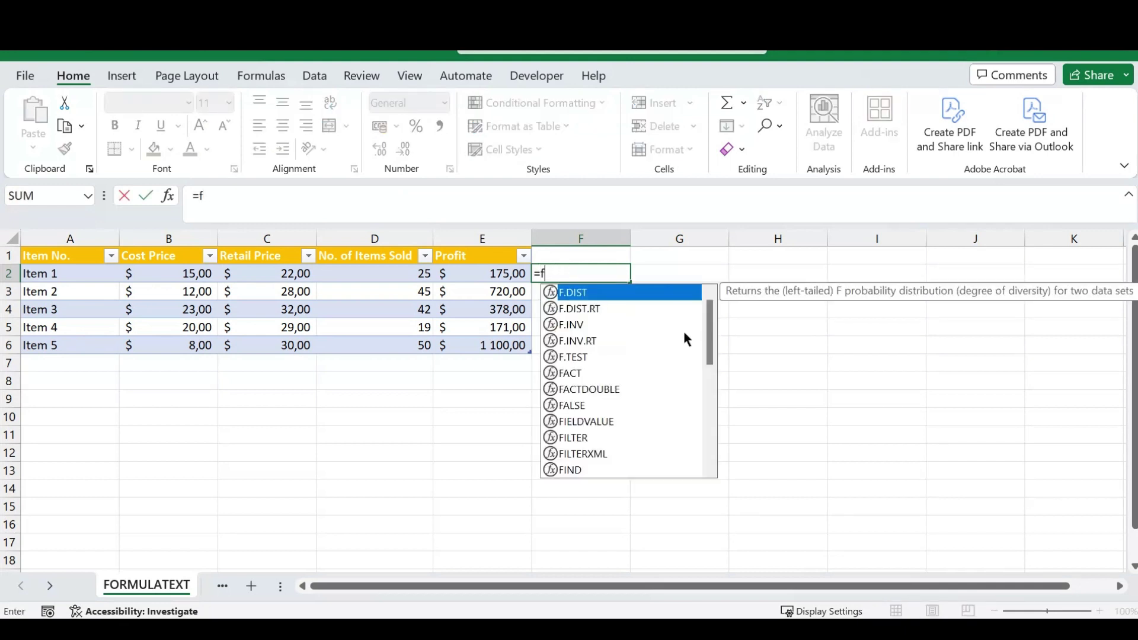
type("orm")
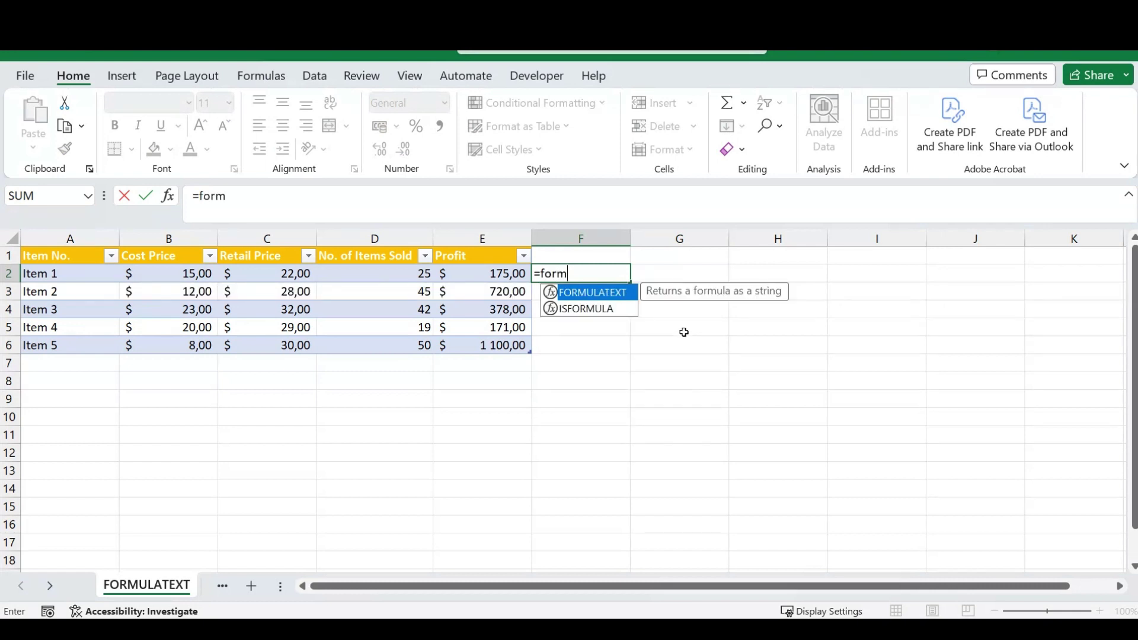
key("Tab")
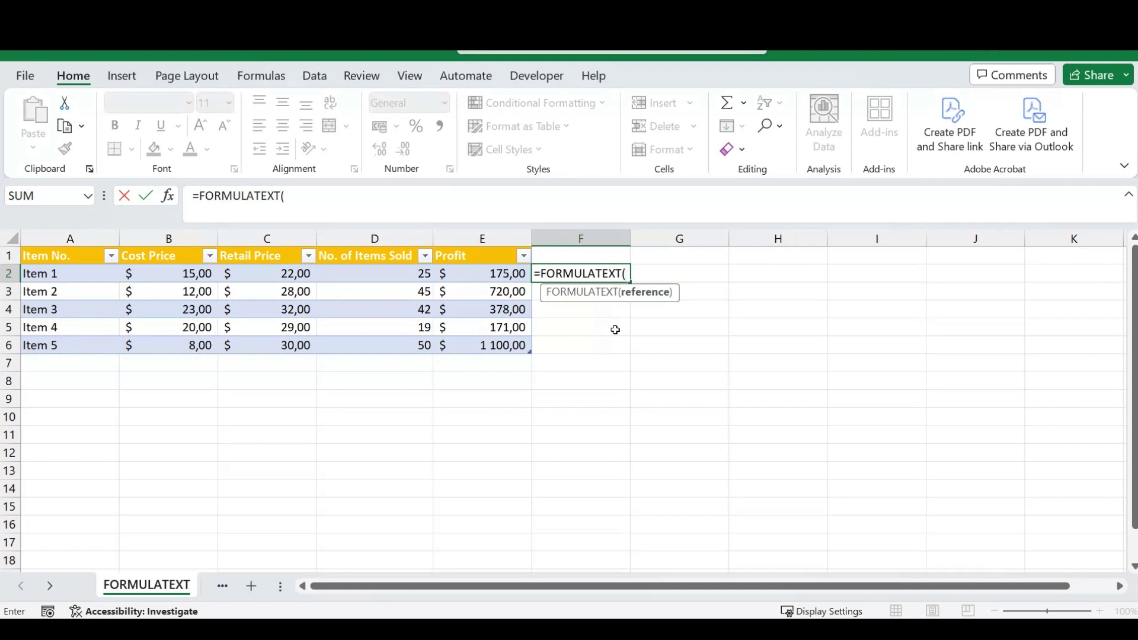
key("Left")
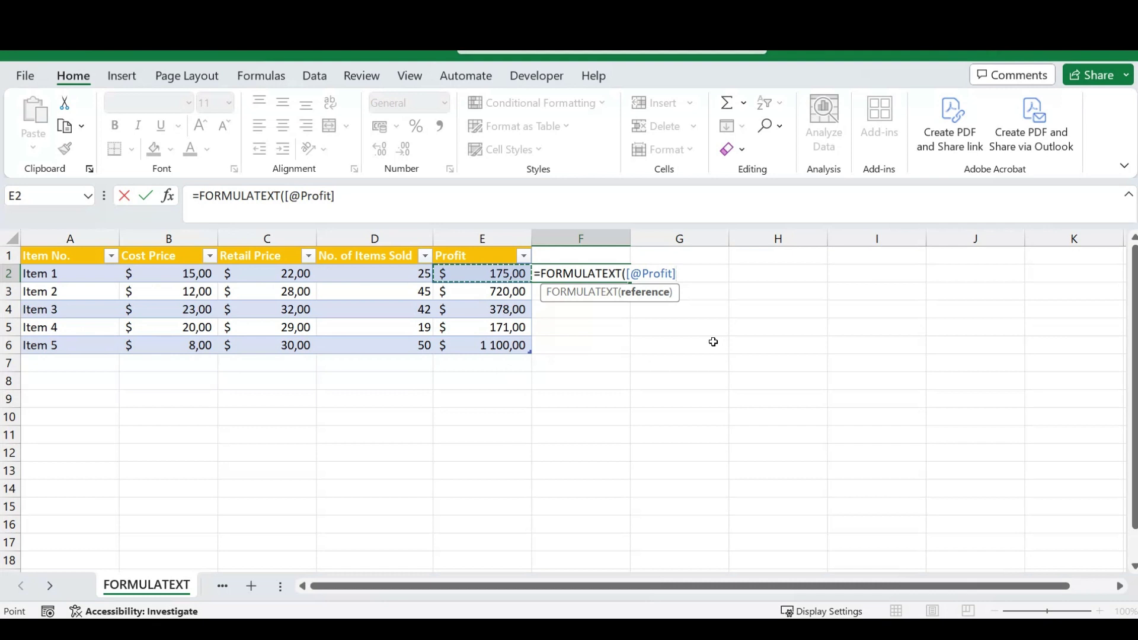
key("Return")
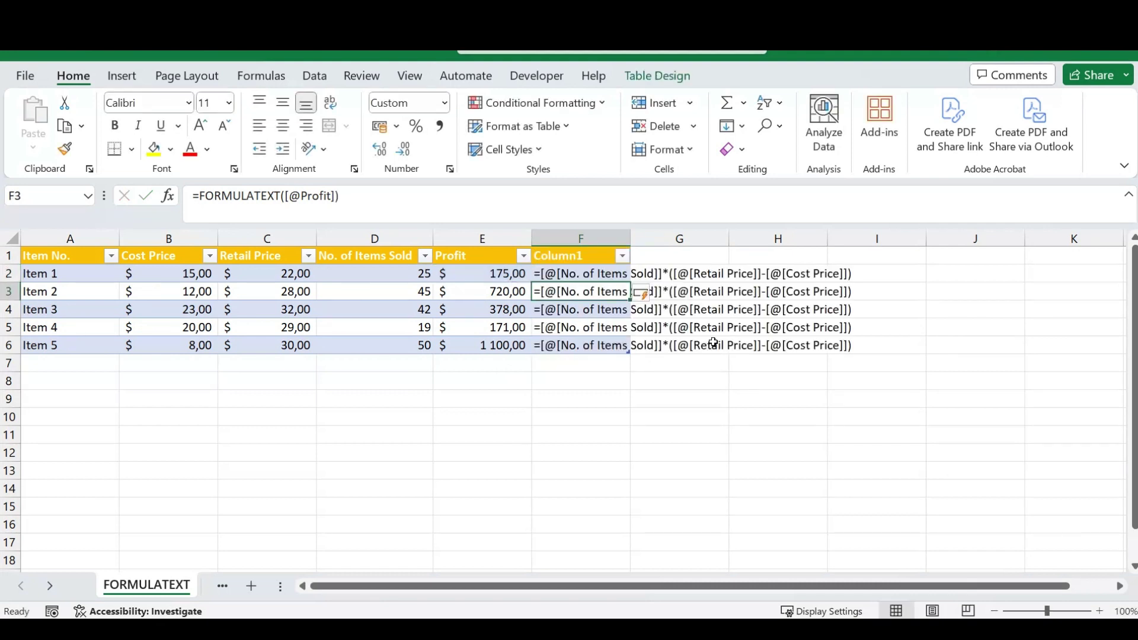
Auto-fit the width of column F to its formula text.
double_click(627, 242)
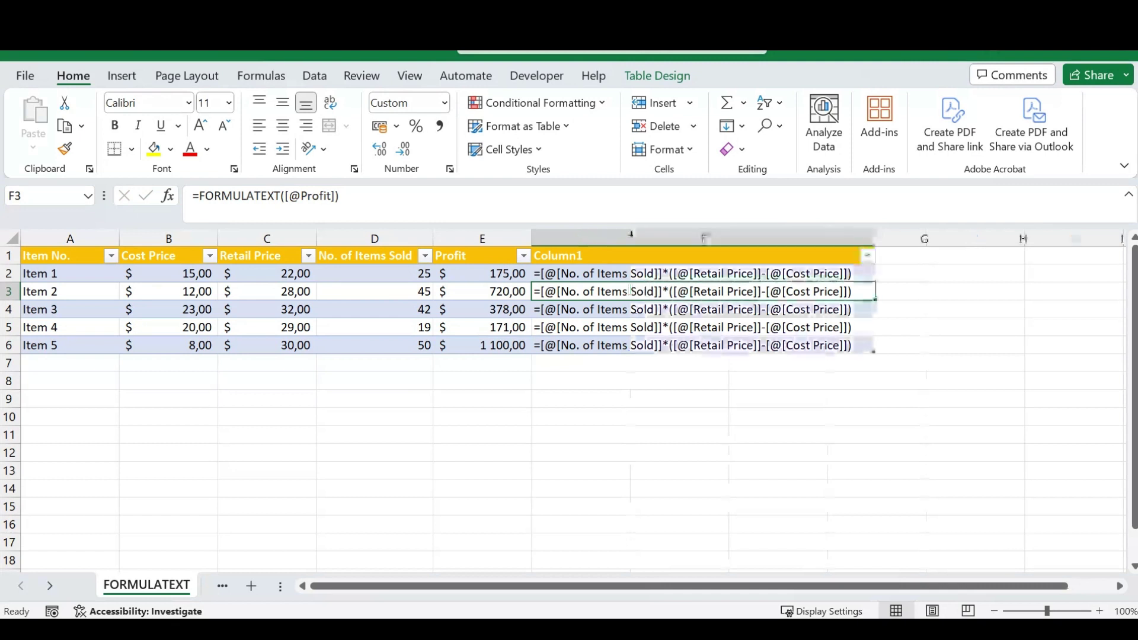
left_click(657, 279)
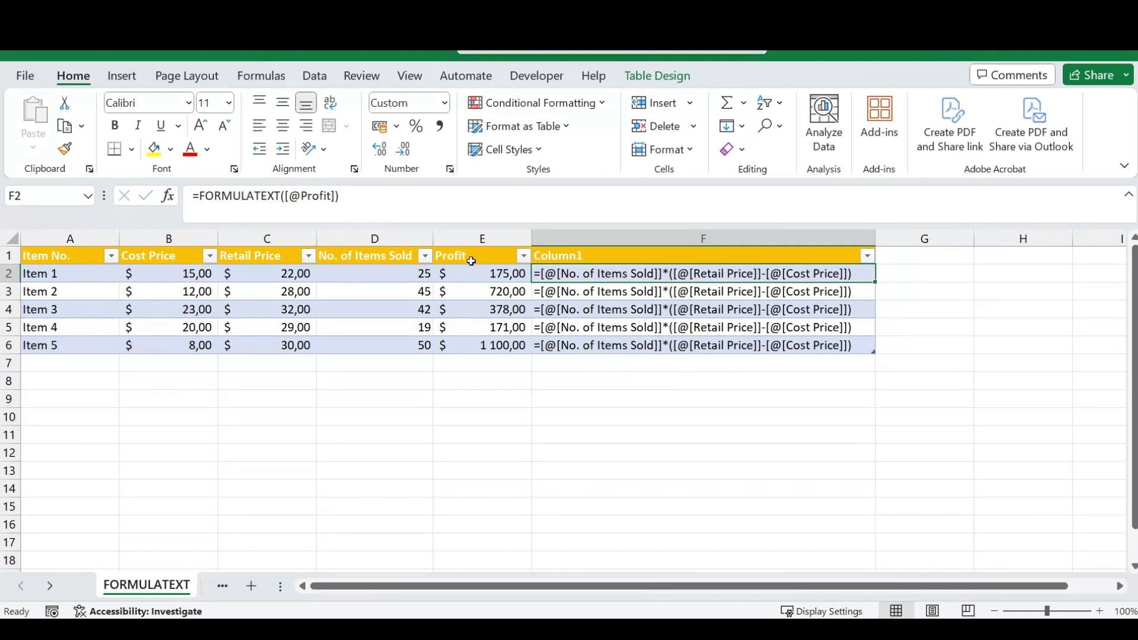
left_click(621, 376)
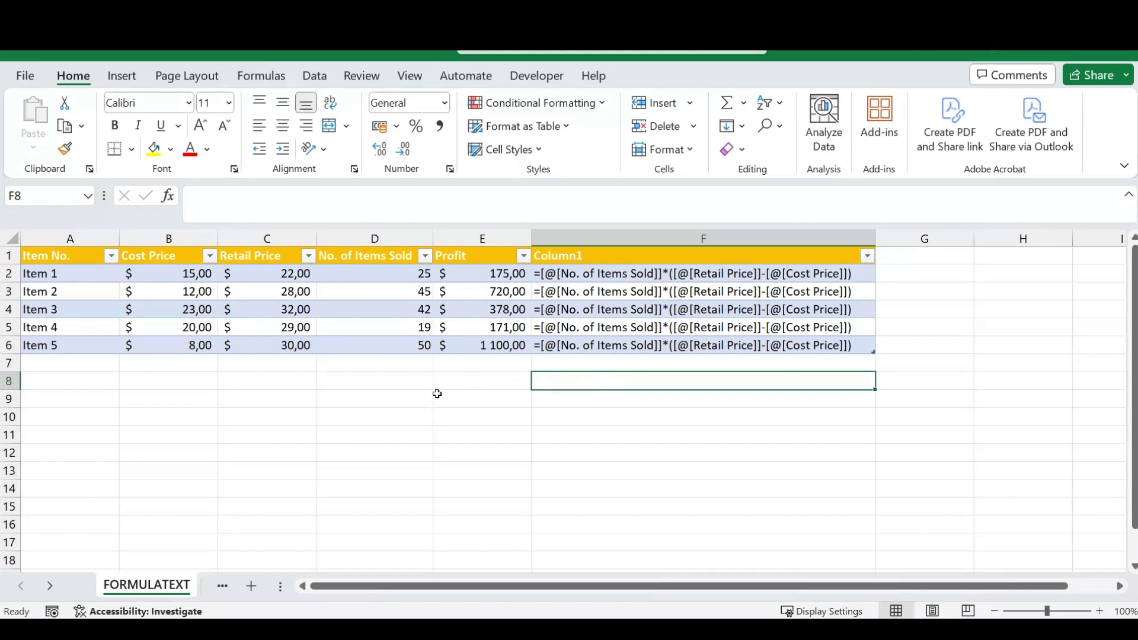
Enter the labels x in B8 and y in B9 below the table.
left_click(162, 377)
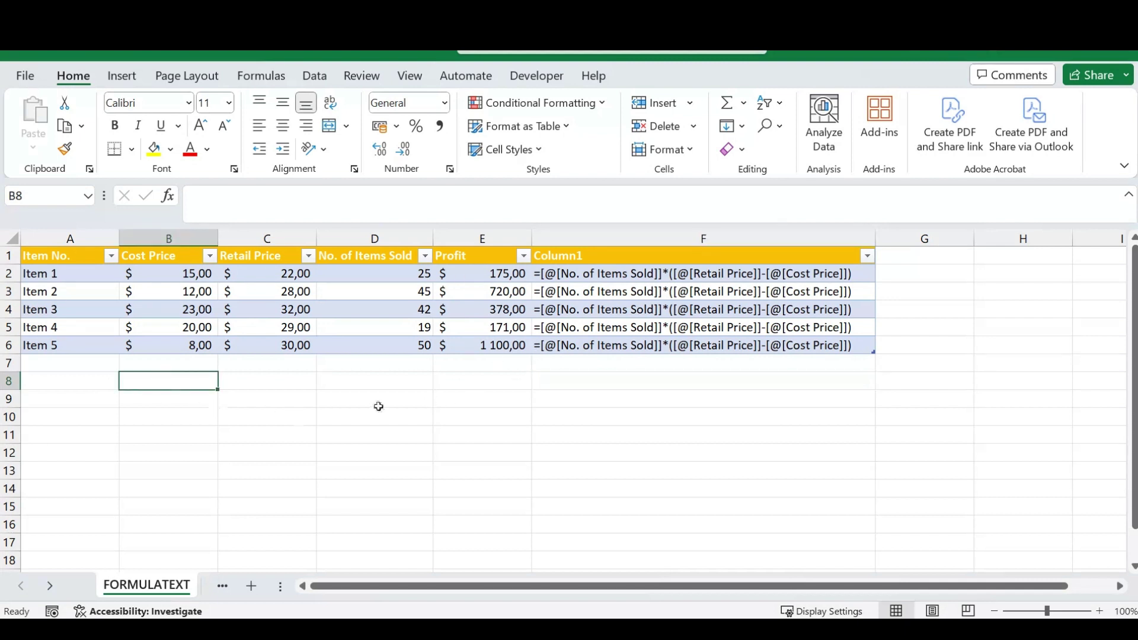
type("x")
key("Return")
type("y")
key("Return")
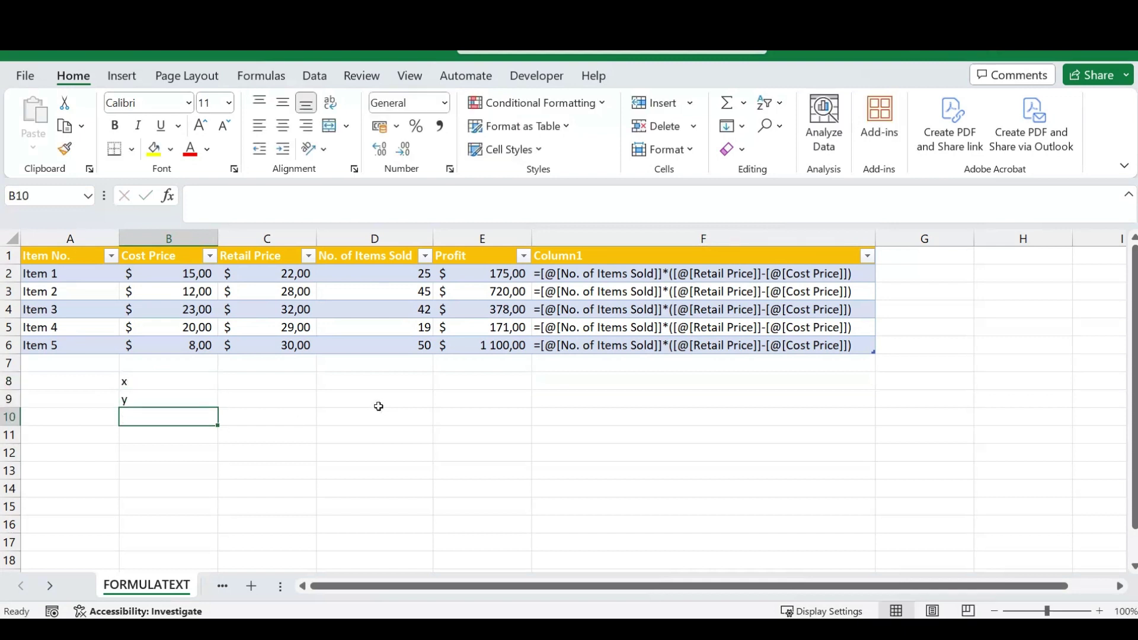
Enter the value 5 in C8 beside x and 10 in C9 beside y.
key("Up")
key("Right")
key("Up")
type("5")
key("Return")
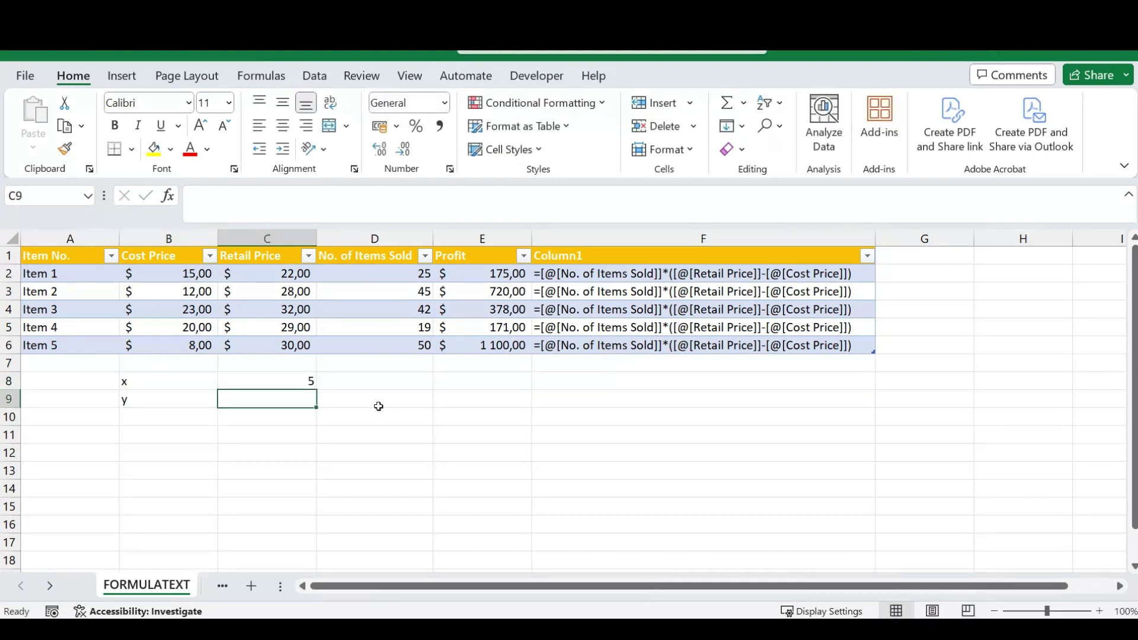
type("1")
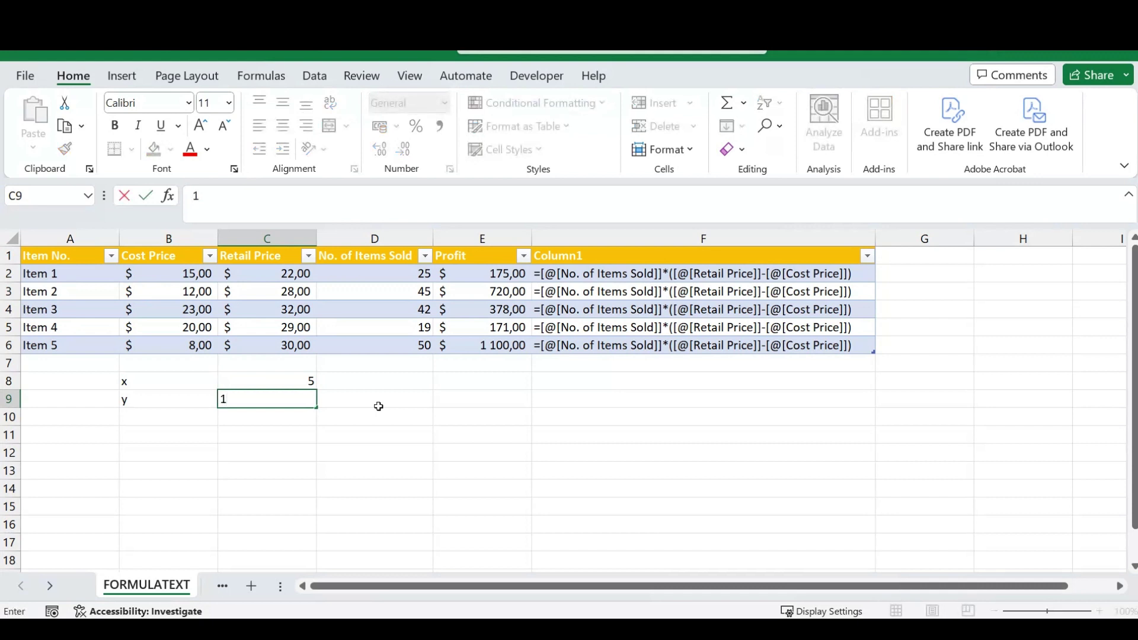
type("0")
key("Return")
key("Right")
key("Up")
key("Up")
key("Right")
key("Left")
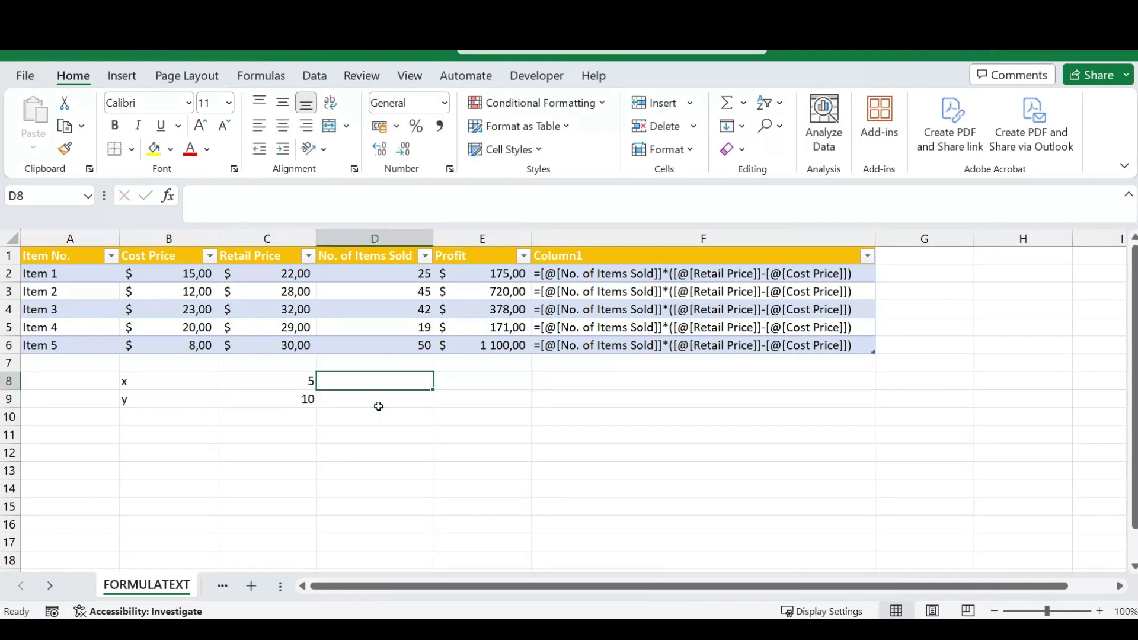
Define the name x for cell C8 and the name y for cell C9.
left_click(295, 383)
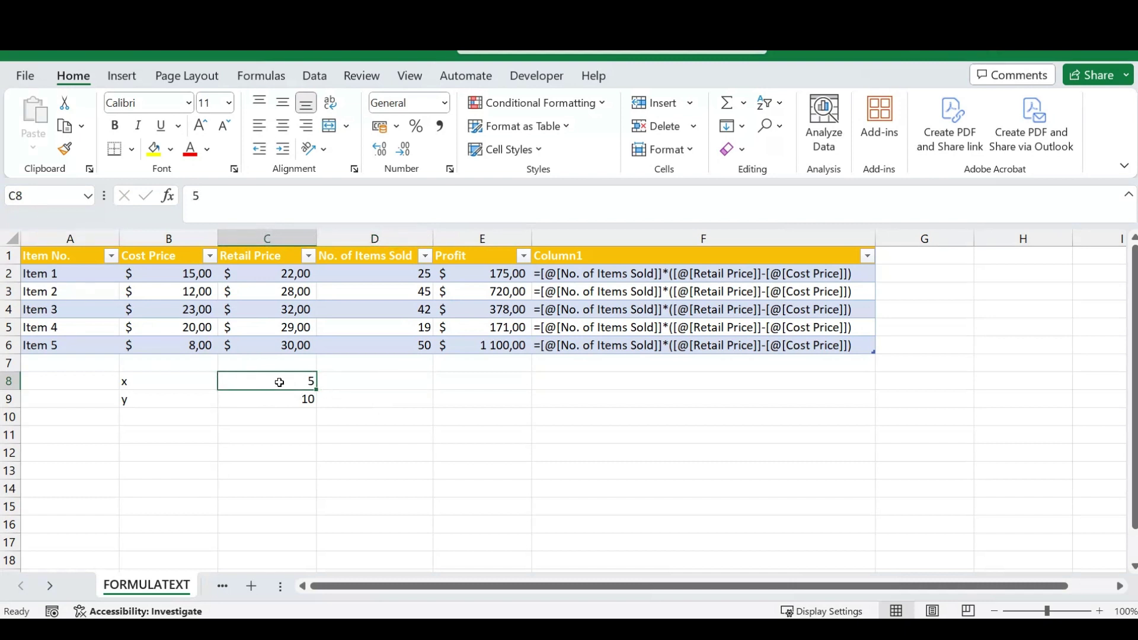
left_click(33, 199)
type("x")
key("Return")
left_click(285, 401)
left_click(30, 196)
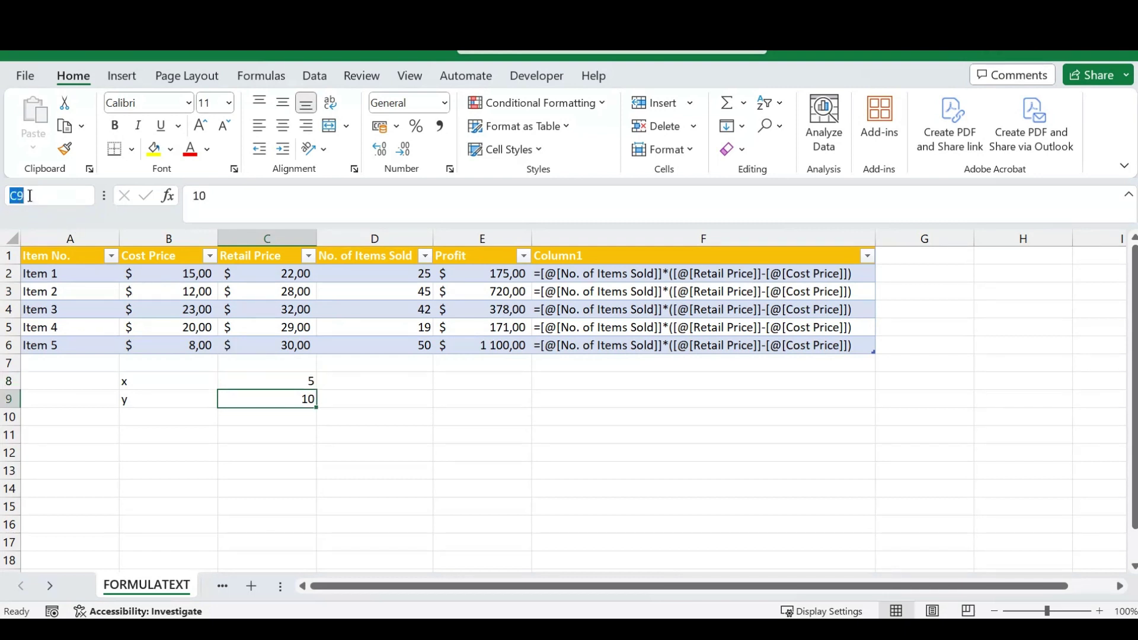
type("y")
key("Return")
Enter the formula =x+y in D8 using the named cells.
left_click(334, 381)
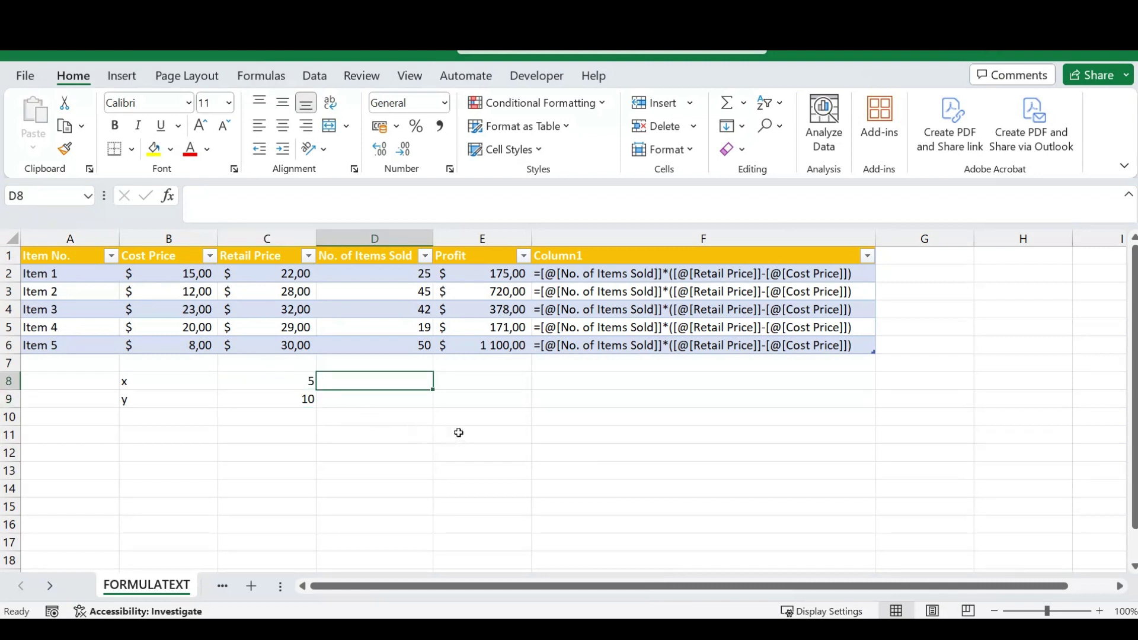
type("=")
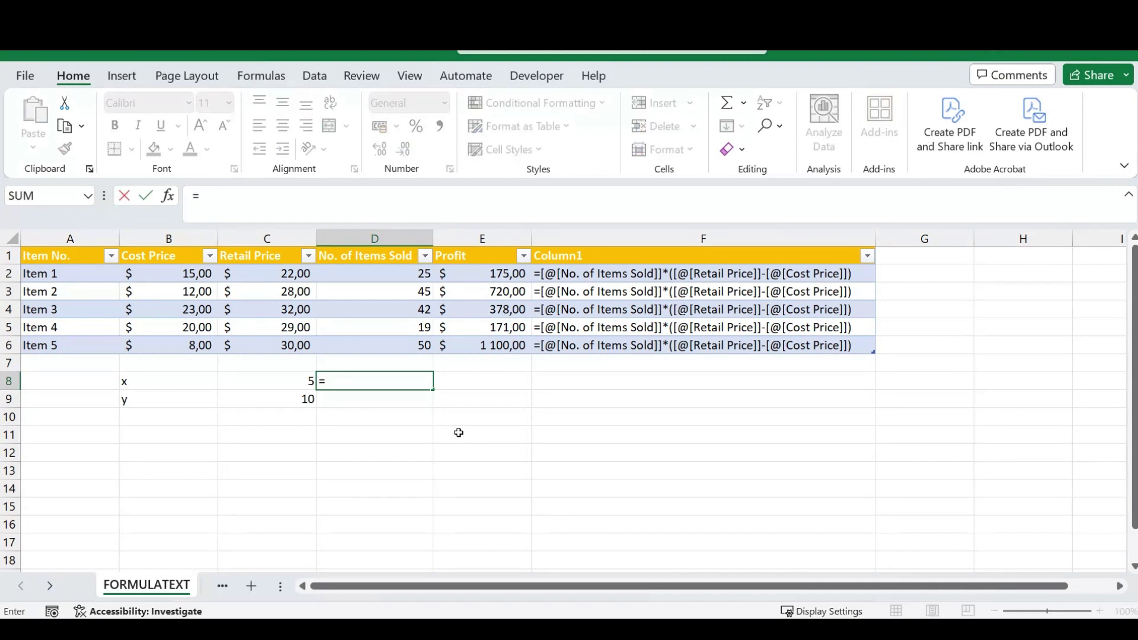
type("x+")
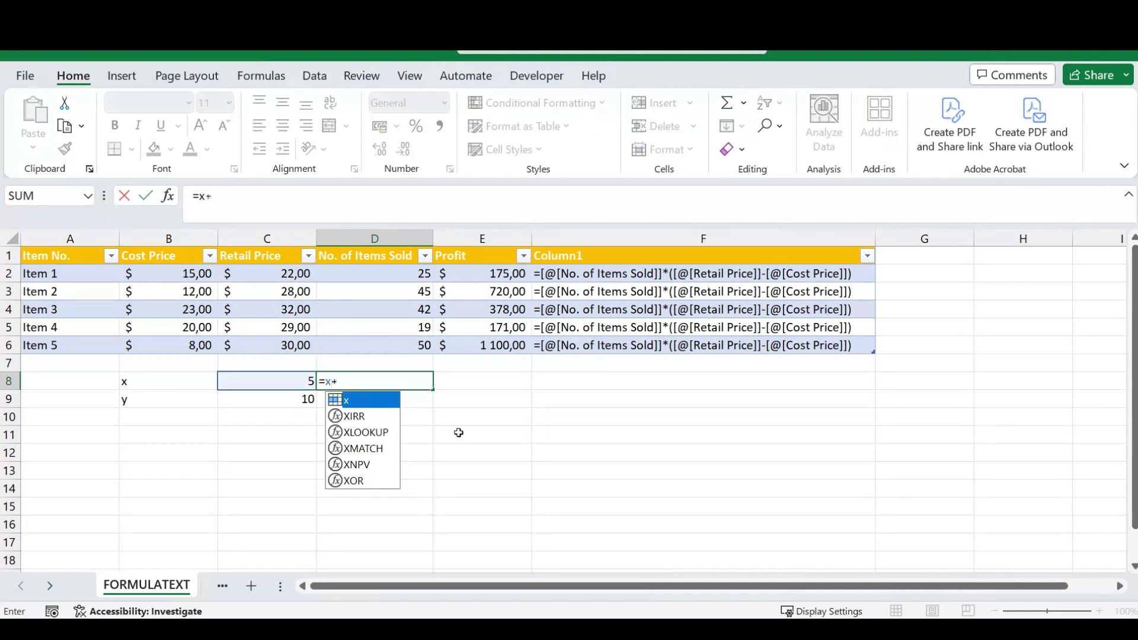
type("y")
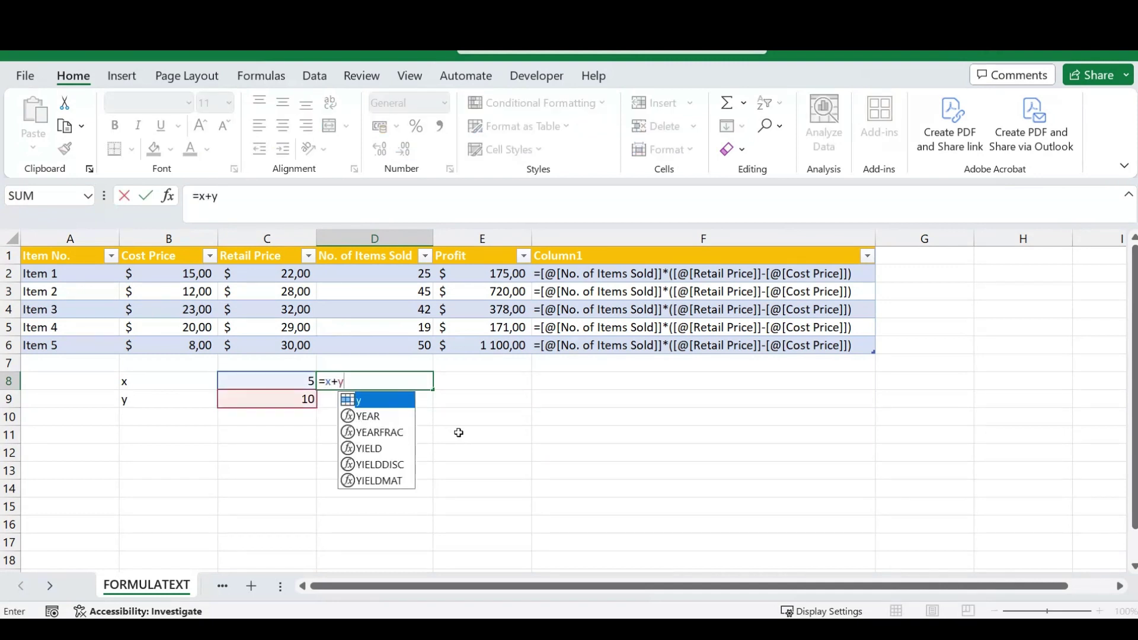
key("Return")
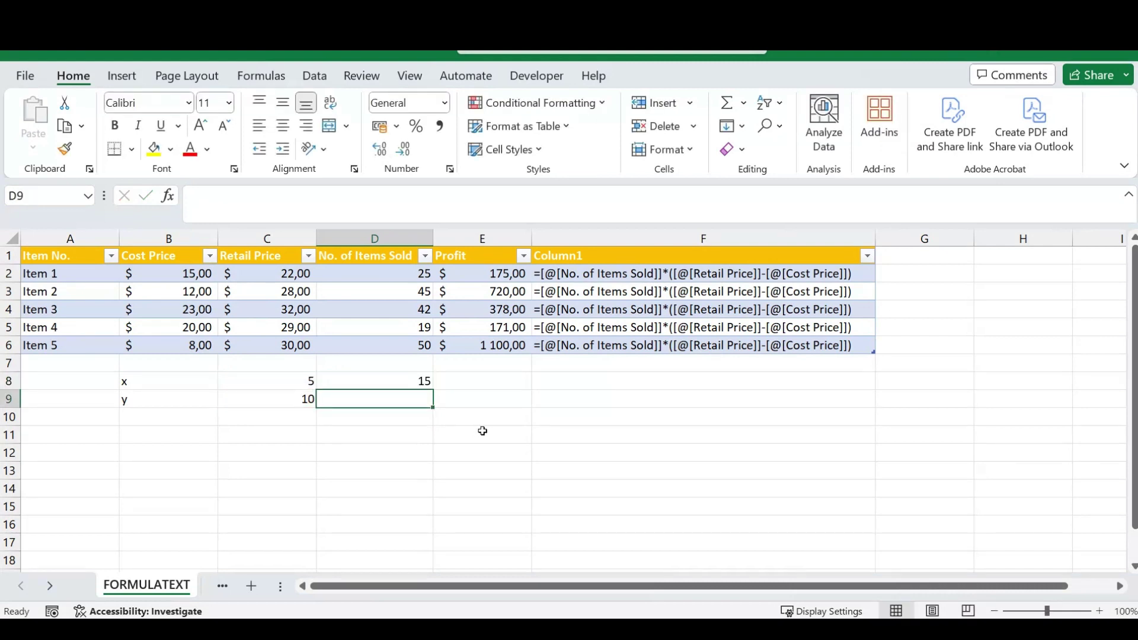
Enter the formulas =x/y in D9 and =x*y in D10.
type("=x/y")
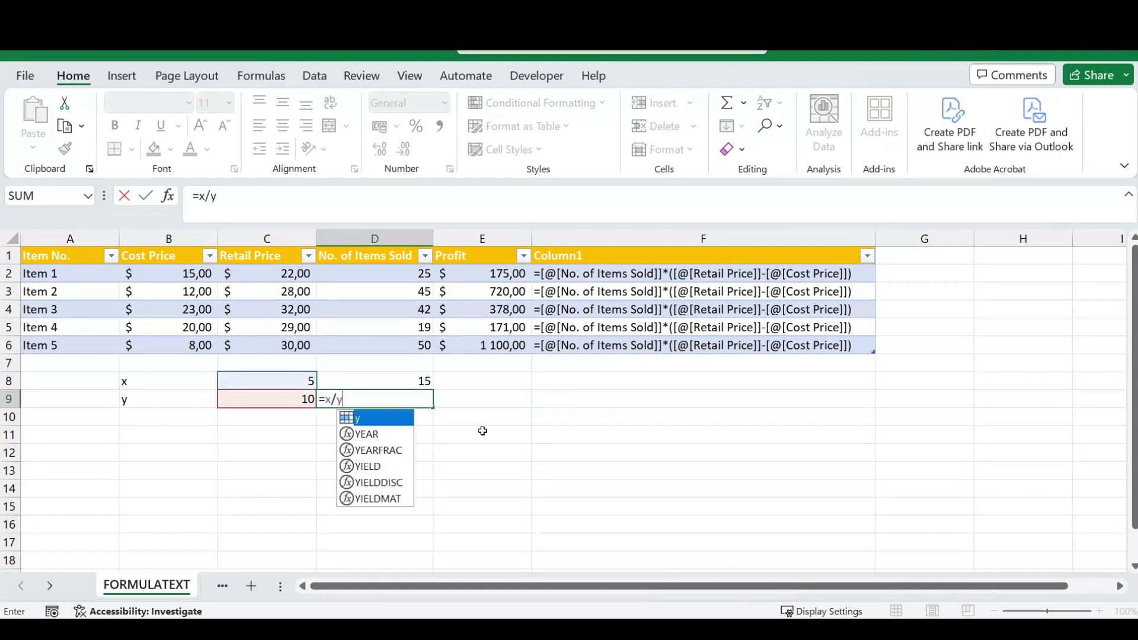
key("Return")
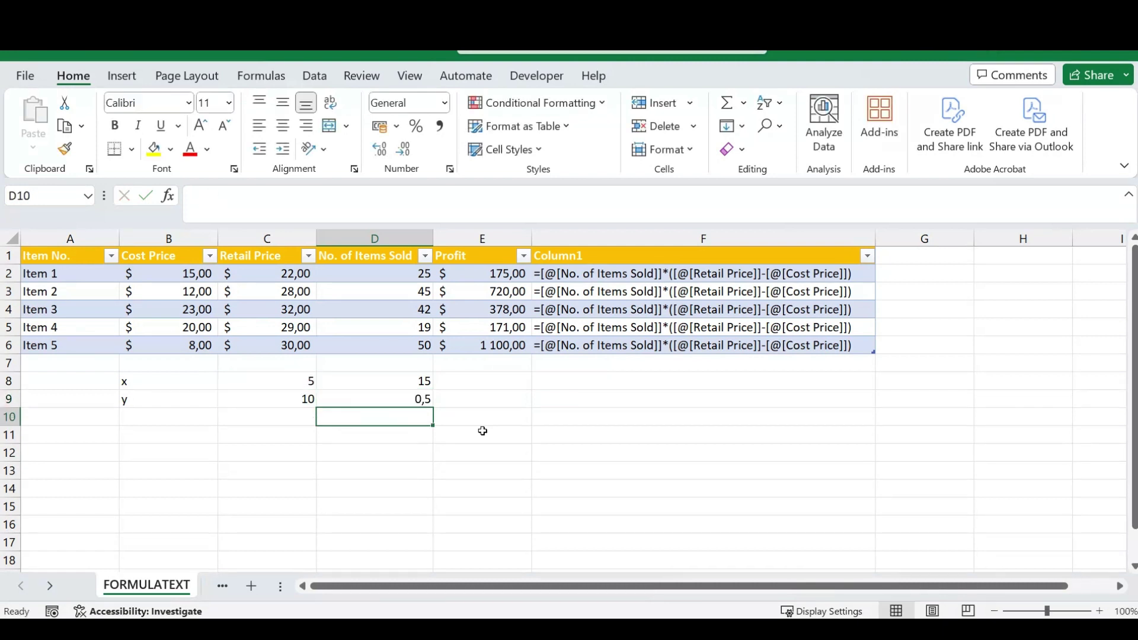
type("=x*y")
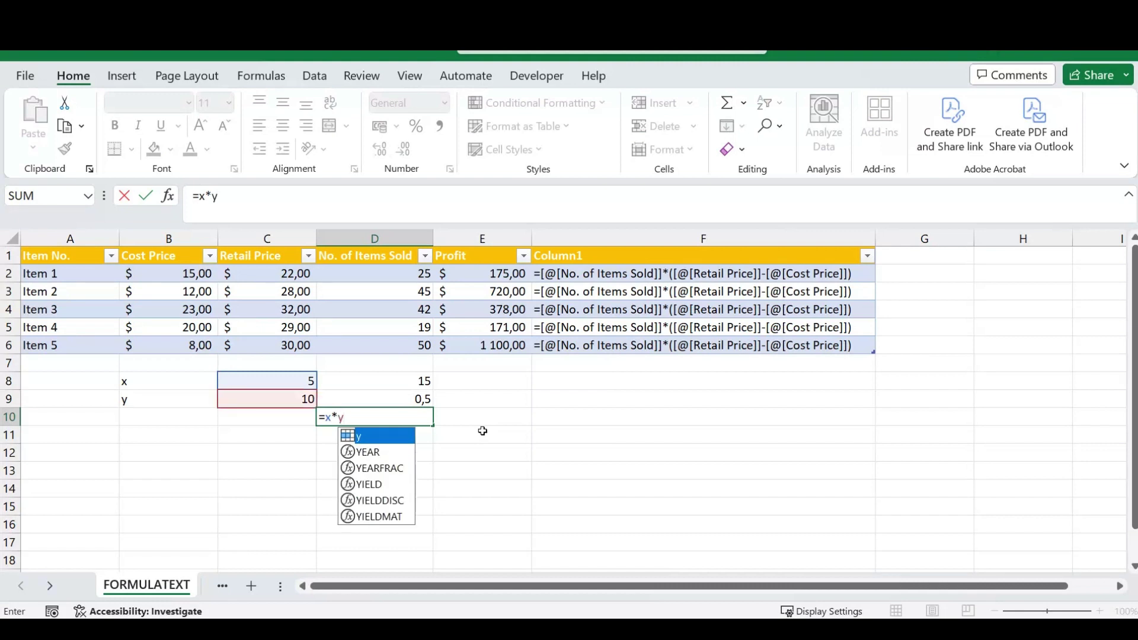
key("Return")
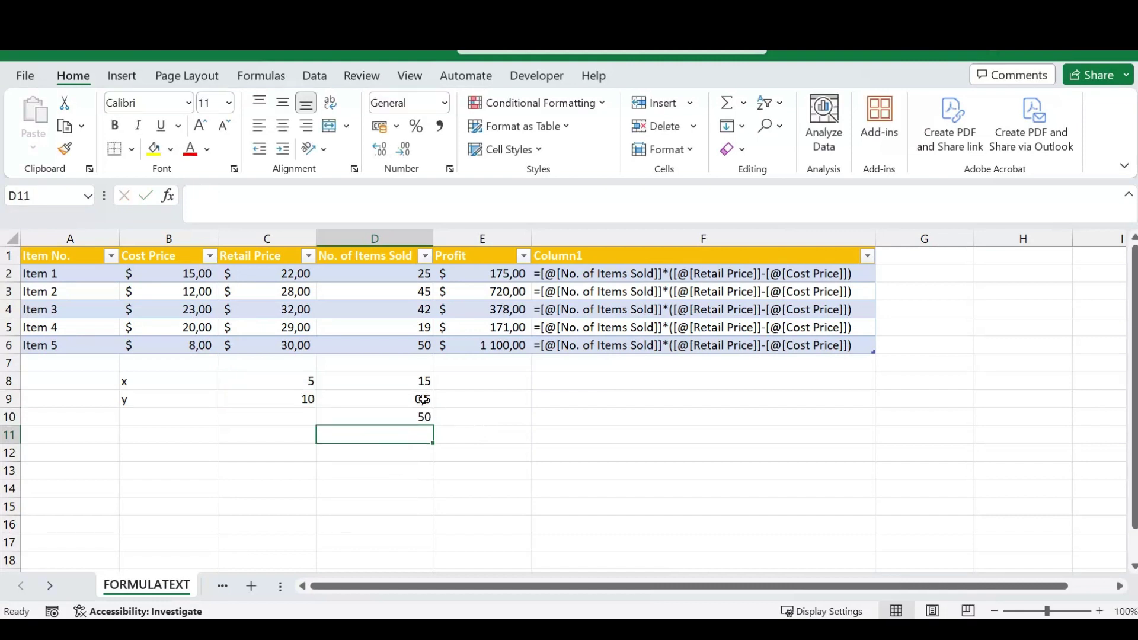
left_click_drag(418, 384, 416, 401)
left_click(408, 418)
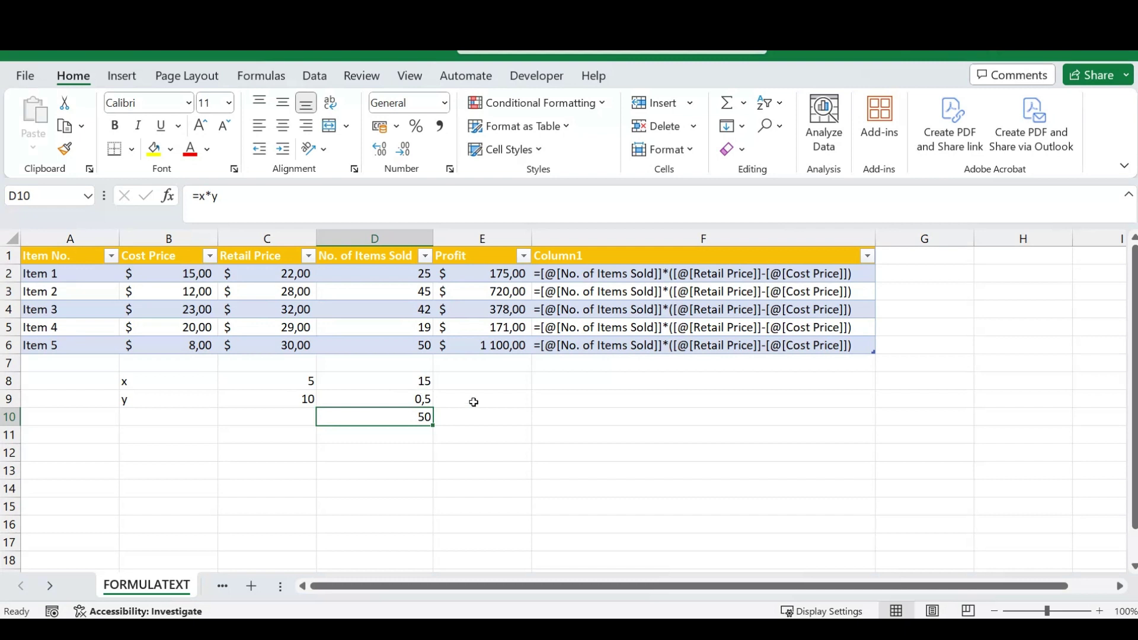
Enter =FORMULATEXT(D8) in E8 to show the formula of the neighbouring cell as text.
left_click(467, 387)
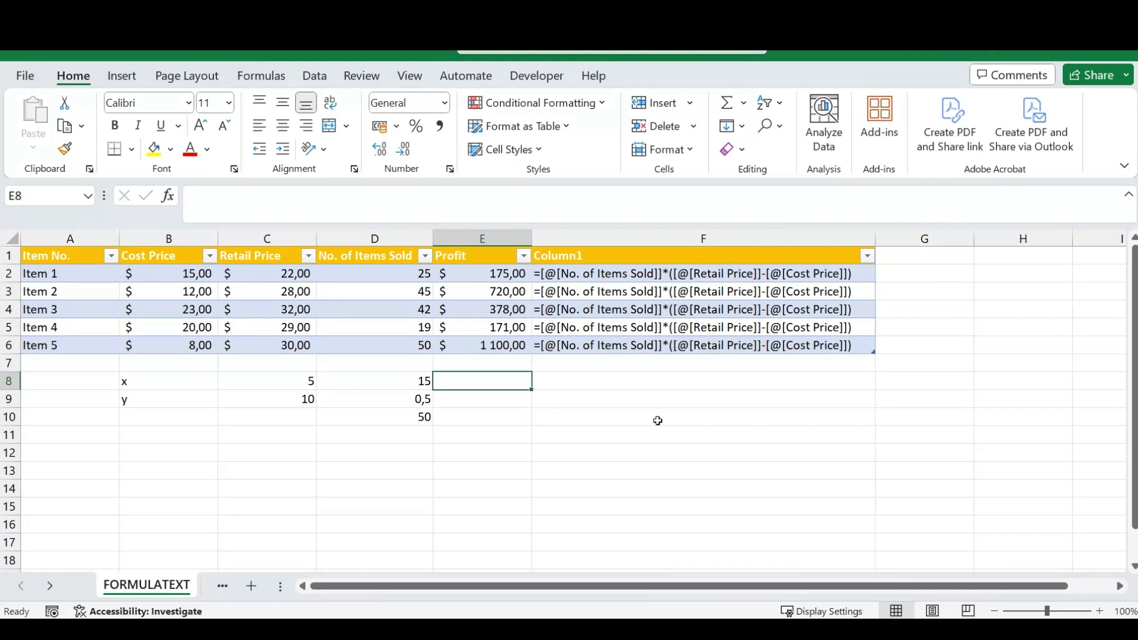
type("=form")
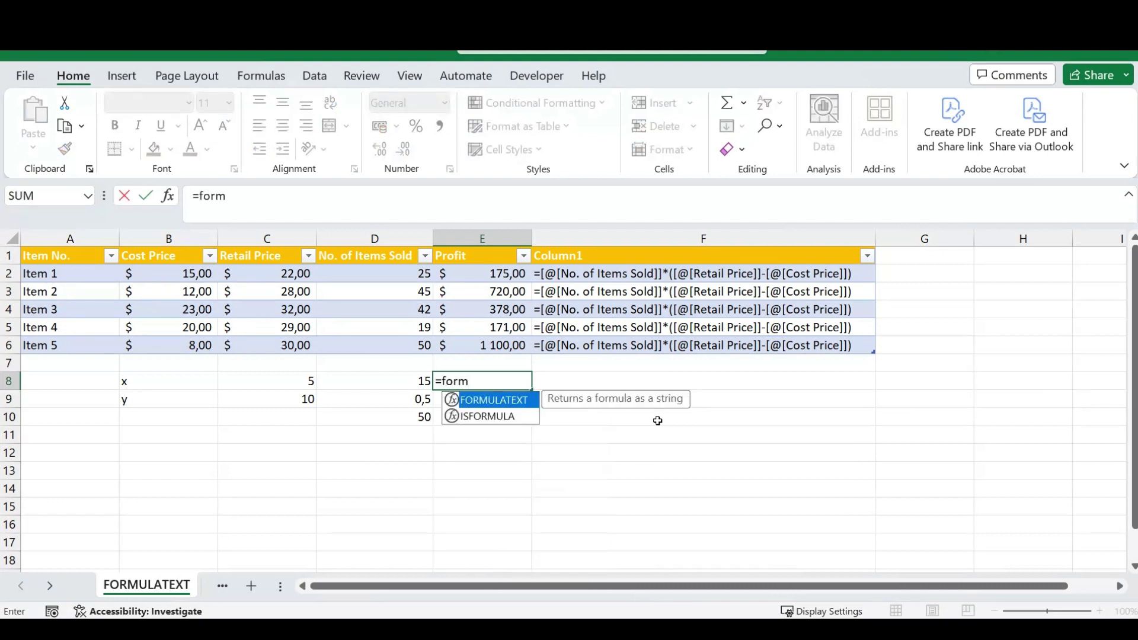
key("Tab")
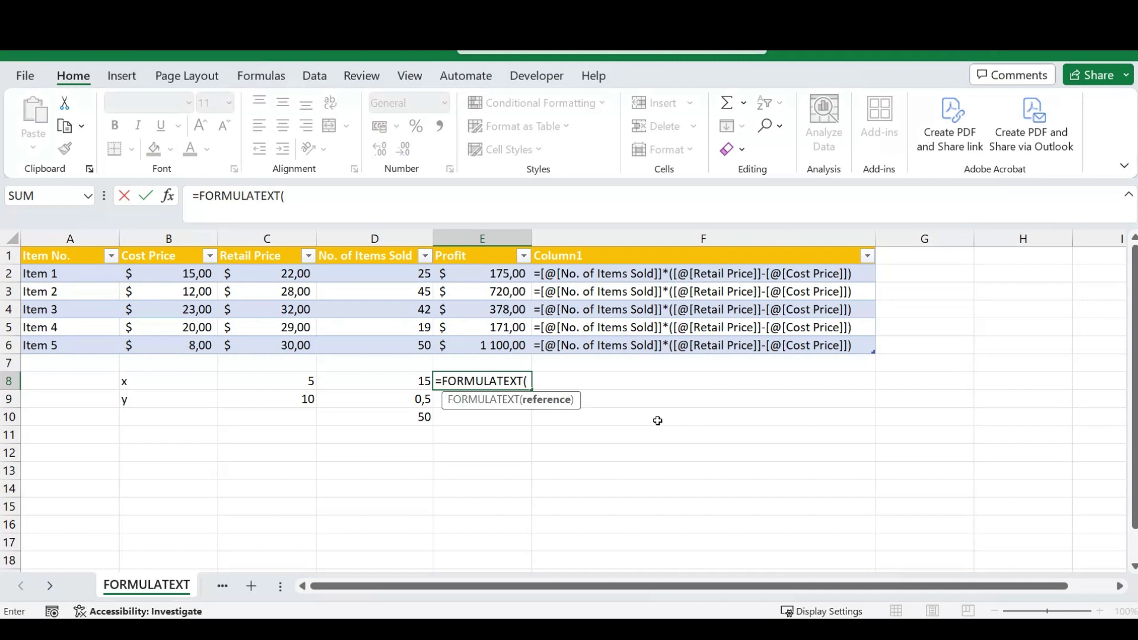
key("Left")
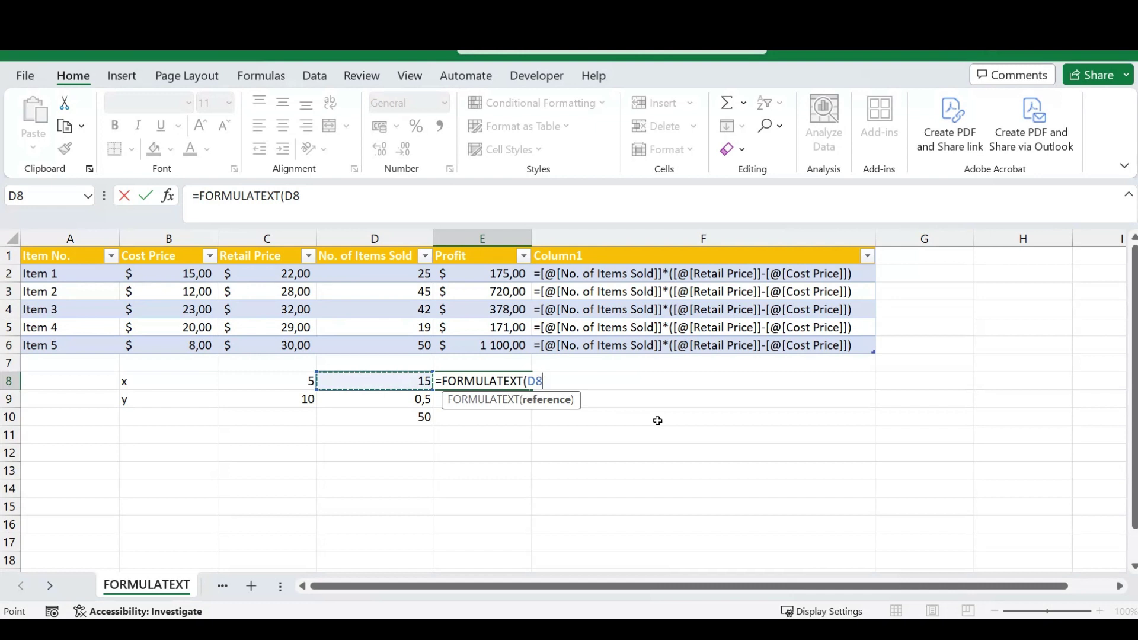
key("Return")
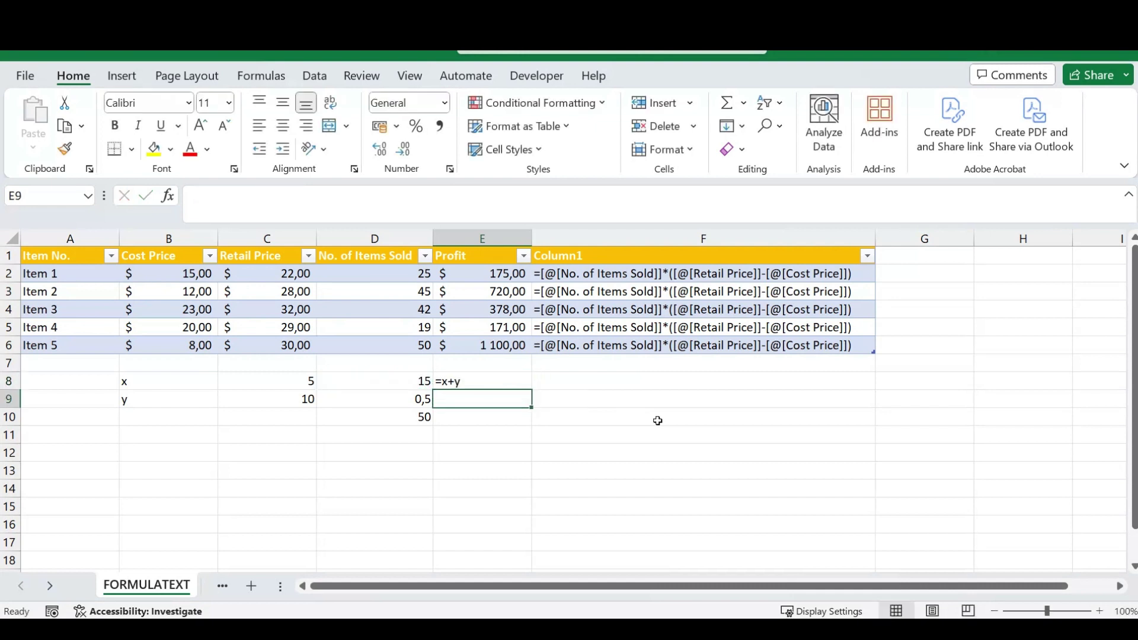
Fill the FORMULATEXT formula from E8 down to E10.
left_click(500, 384)
left_click_drag(531, 389, 532, 425)
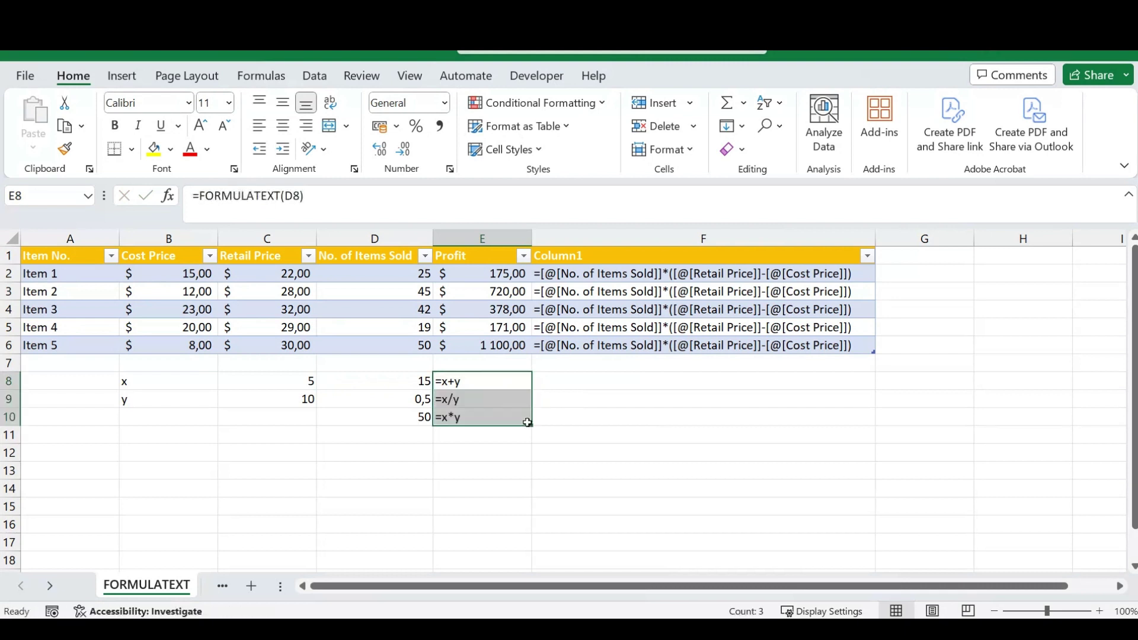
left_click(583, 415)
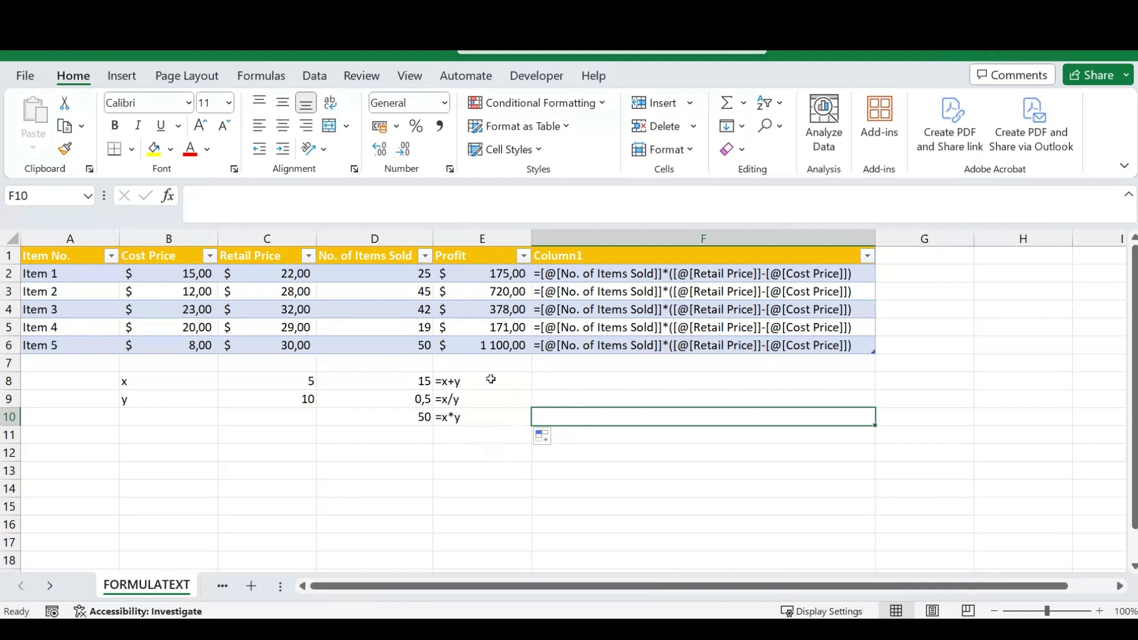
left_click(412, 379)
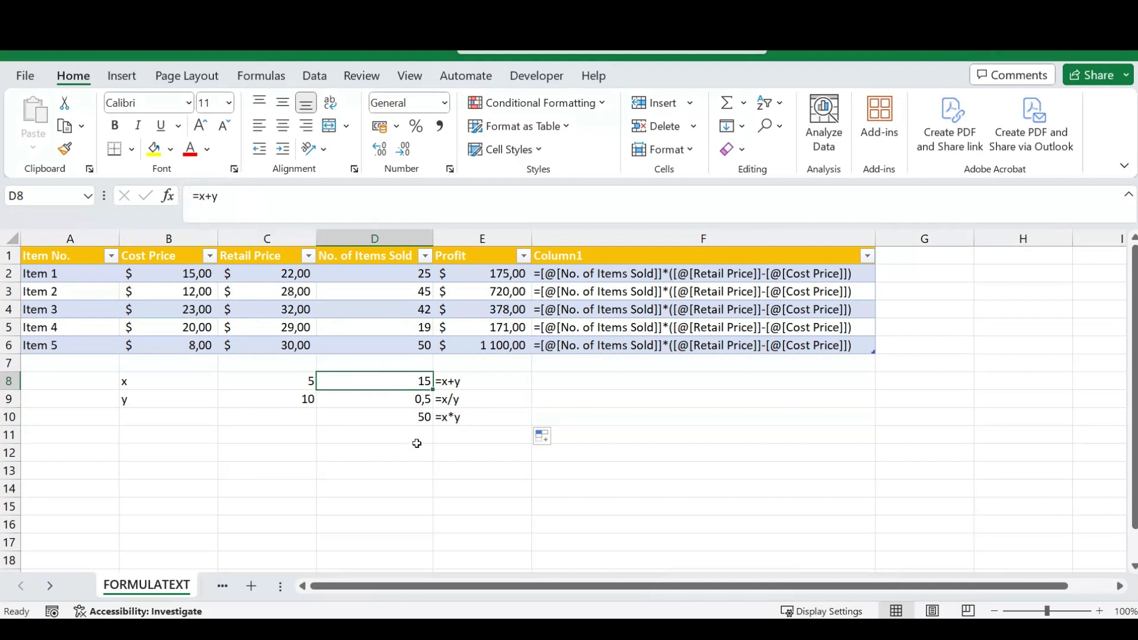
left_click(554, 382)
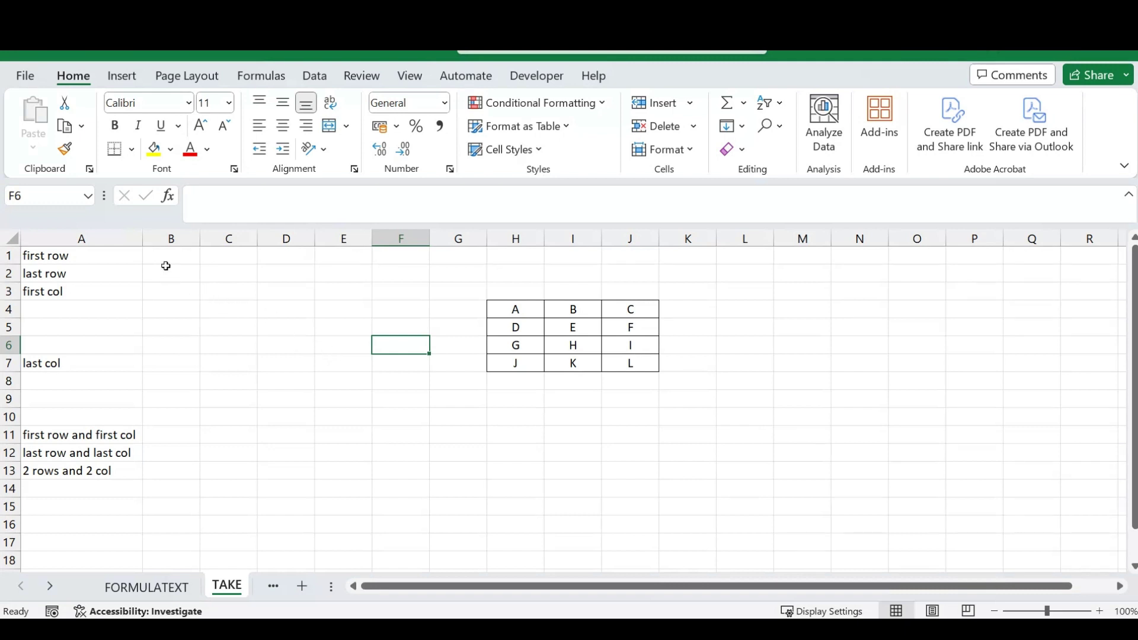
Enter =TAKE(H4:J7;1) in B1 of the TAKE sheet to return the first row of the letter table.
left_click(162, 256)
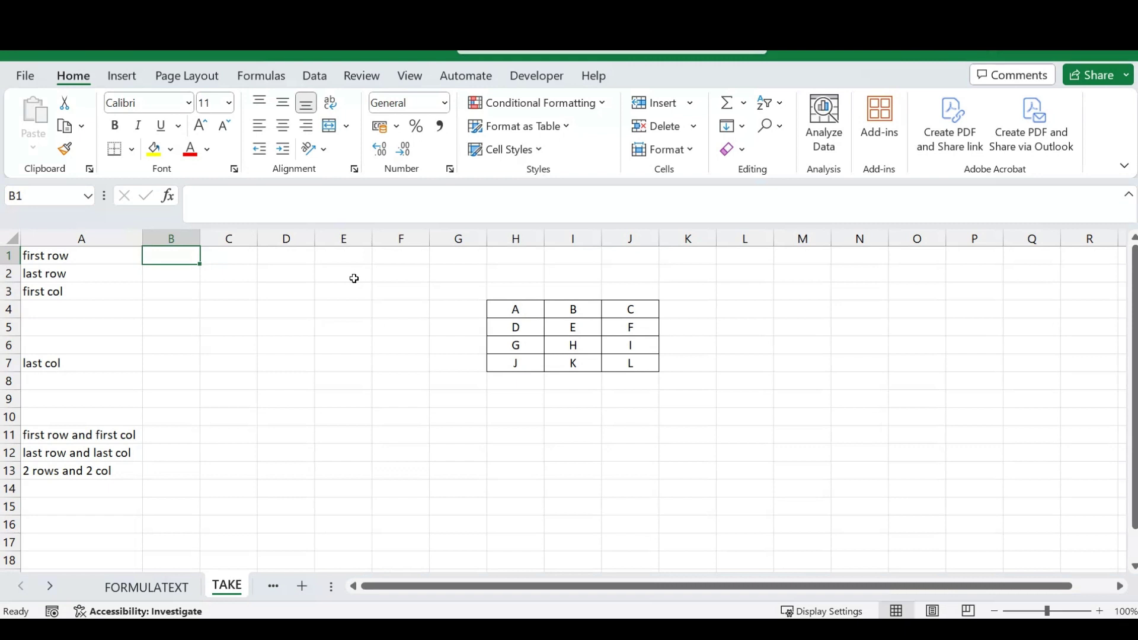
type("=ta")
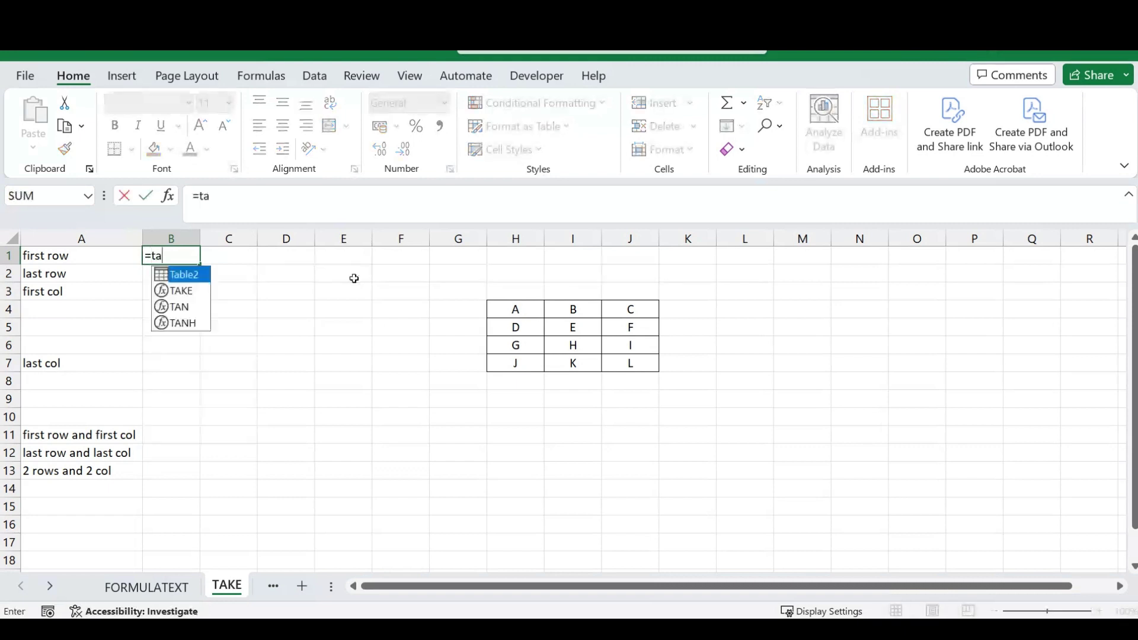
type("ke(")
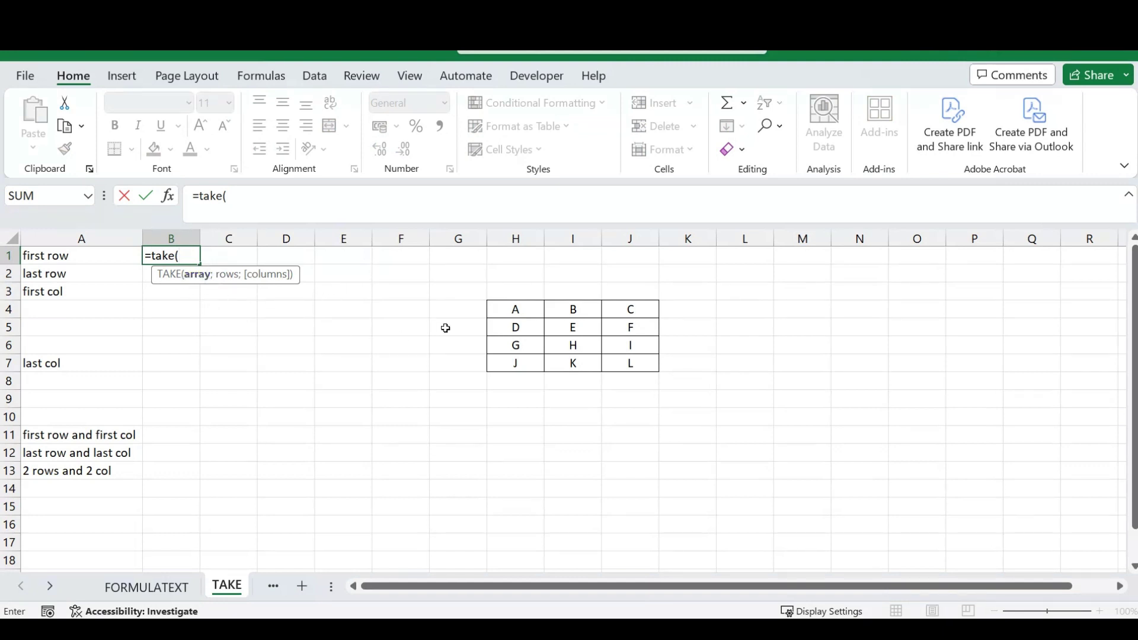
left_click_drag(513, 304, 624, 361)
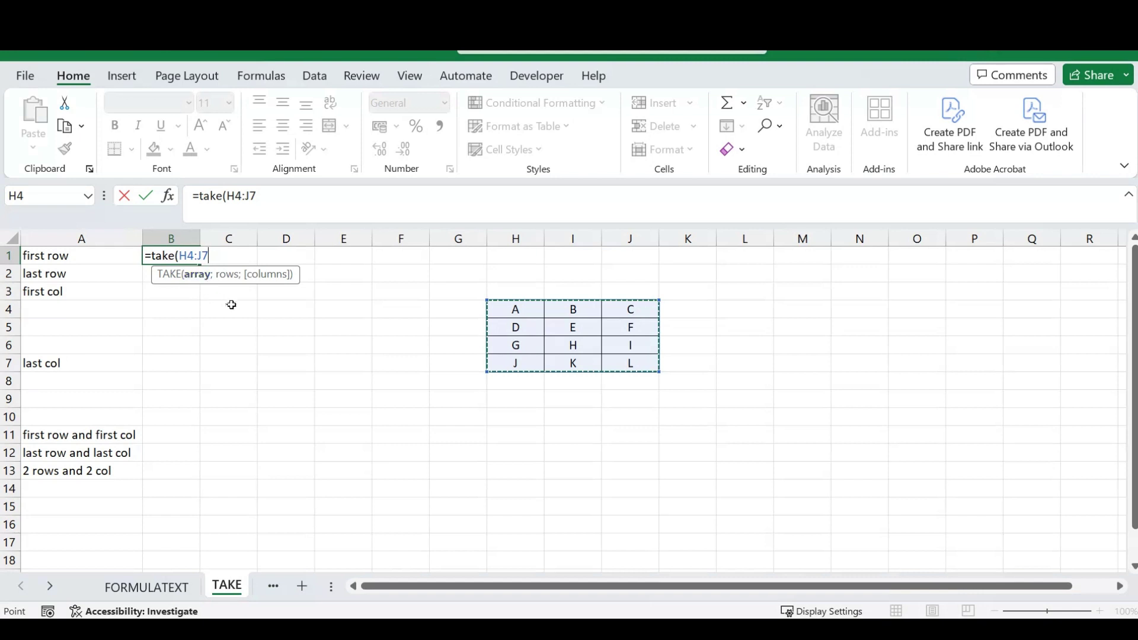
type(";")
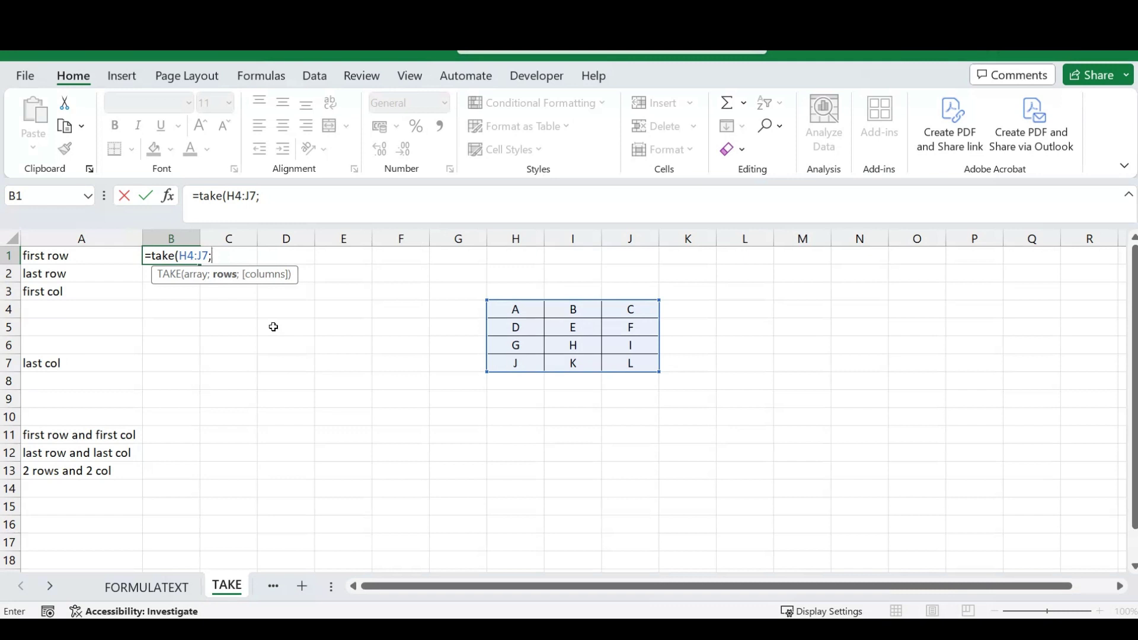
type("1)")
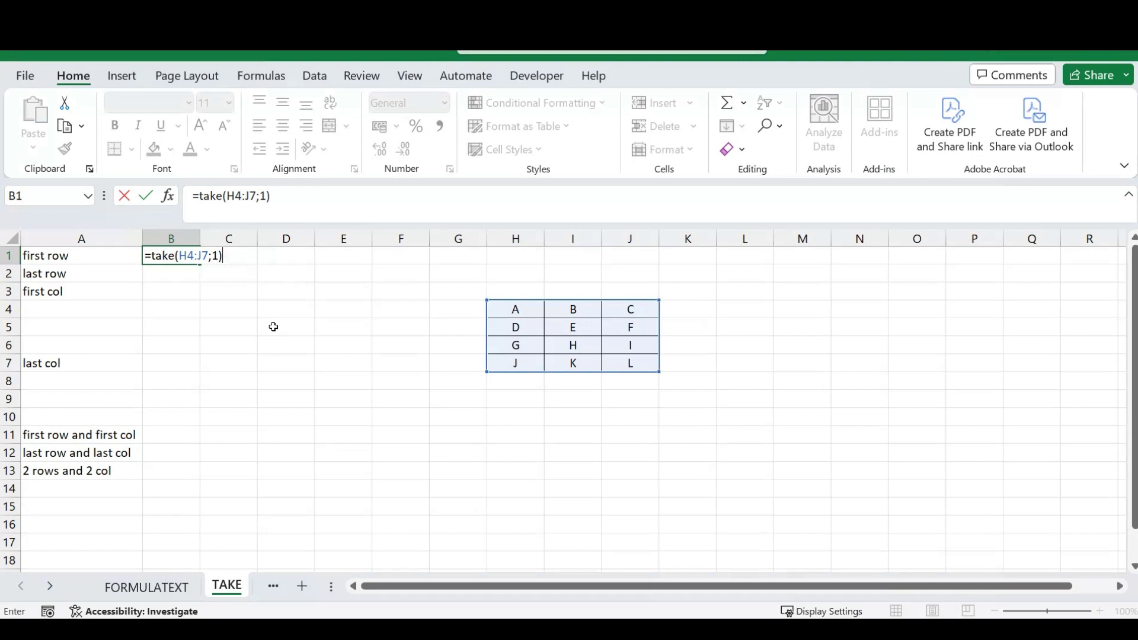
key("Return")
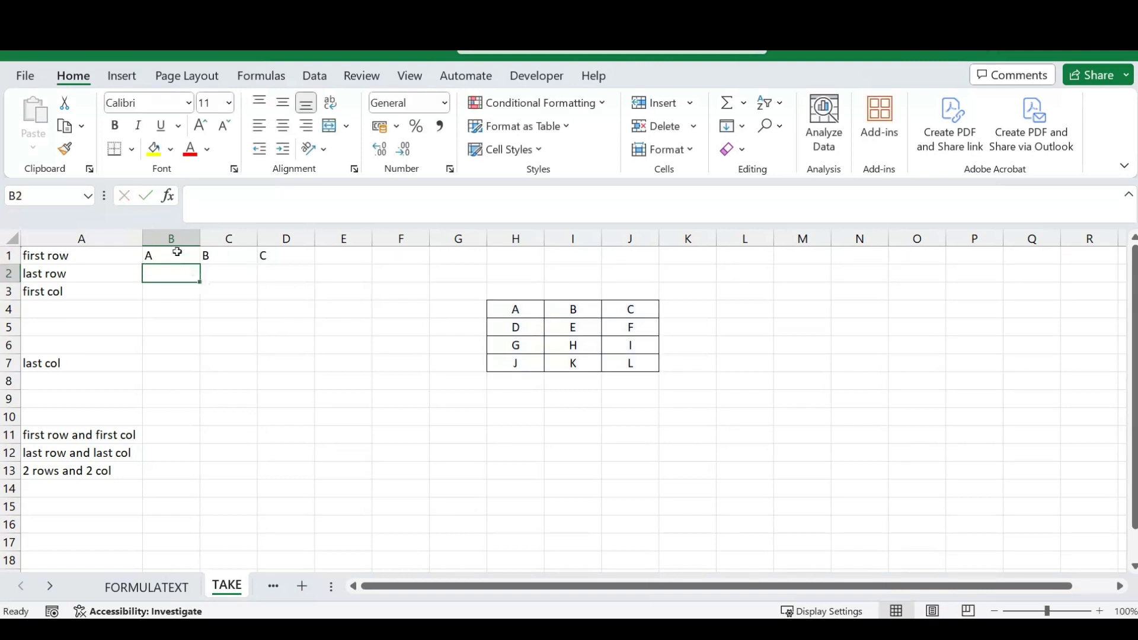
left_click_drag(177, 255, 258, 256)
left_click(321, 291)
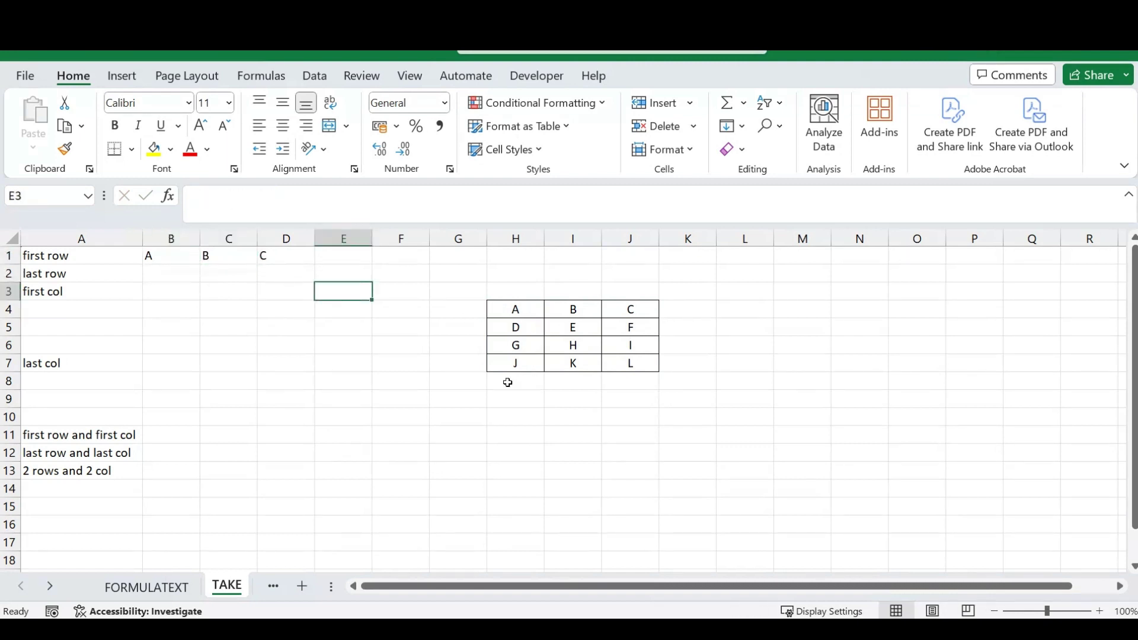
Enter =TAKE(H4:J7;-1) in B2 to return the last row of the letter table.
left_click(172, 276)
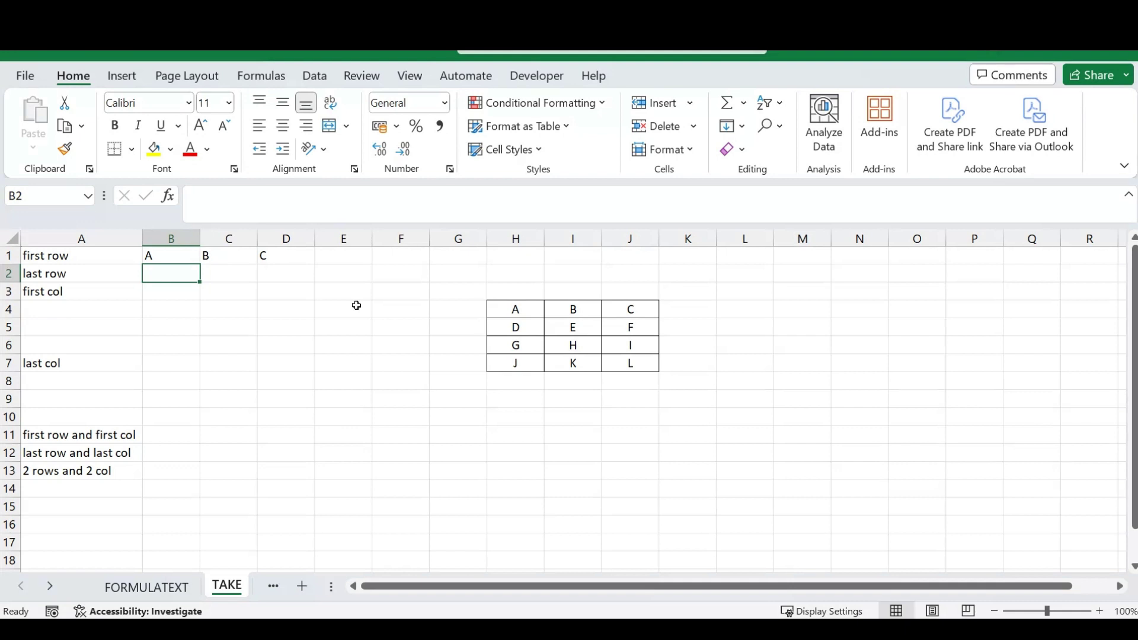
type("=ta")
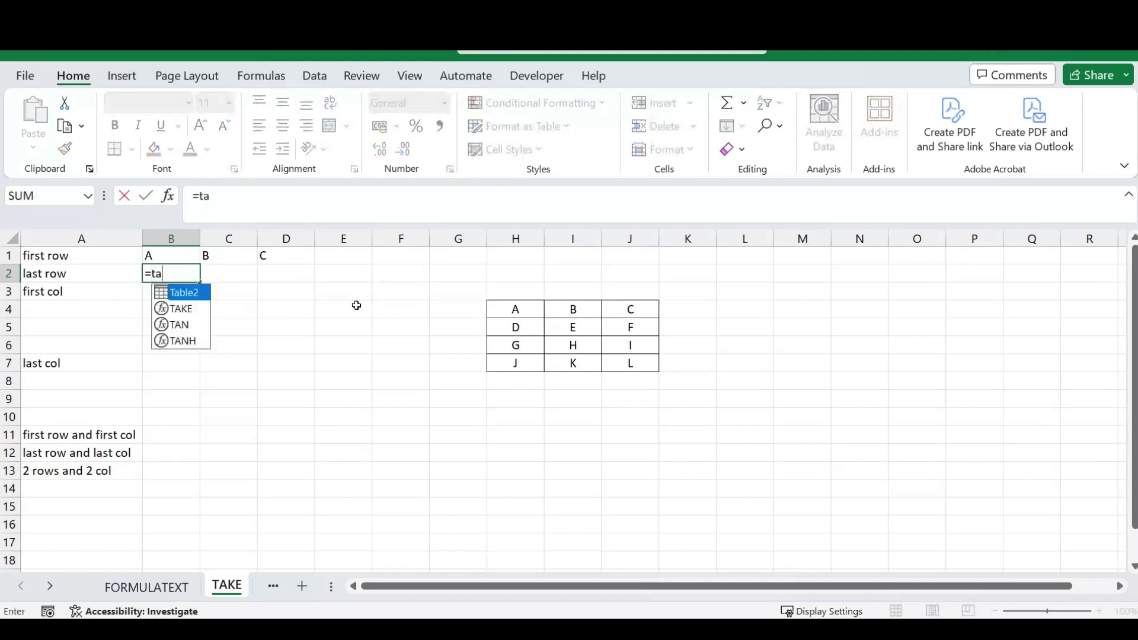
type("ke(")
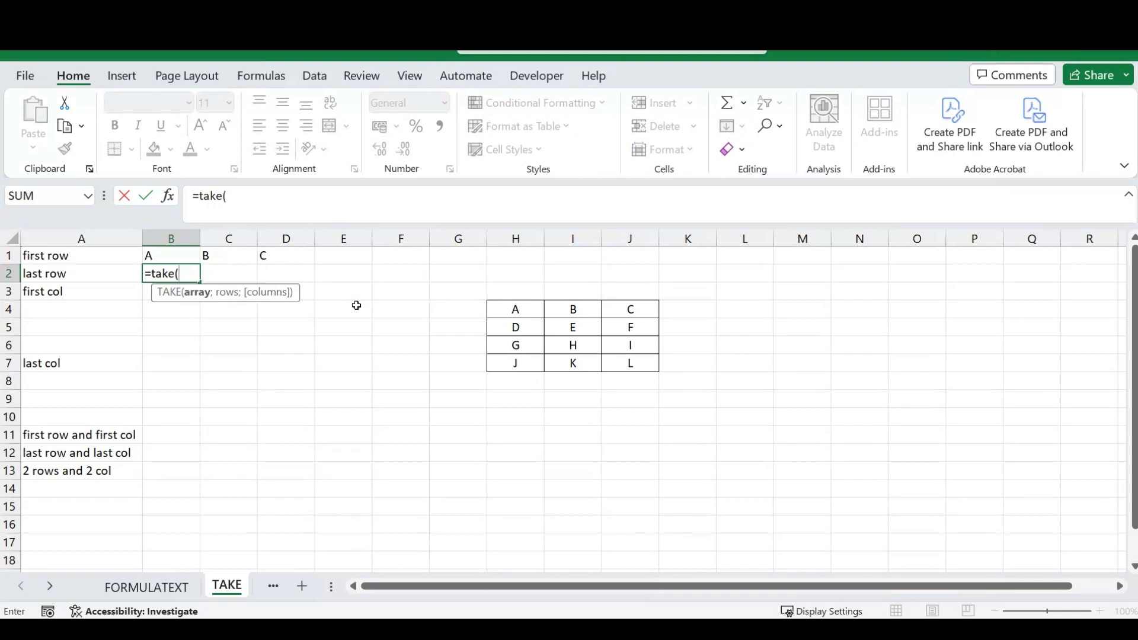
left_click_drag(502, 309, 629, 364)
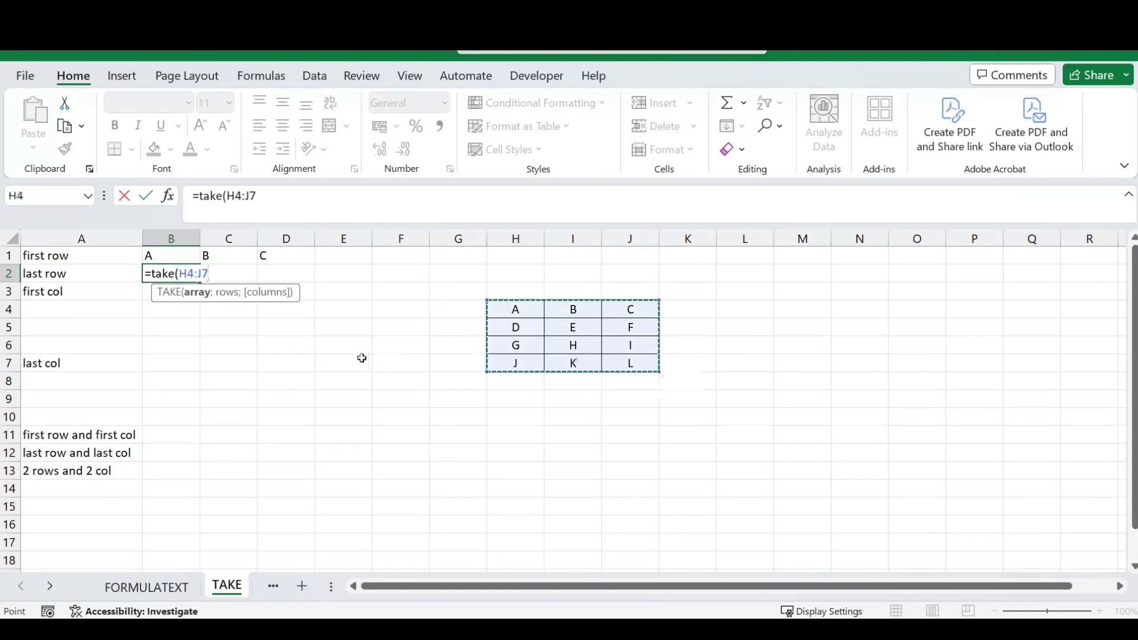
type(";")
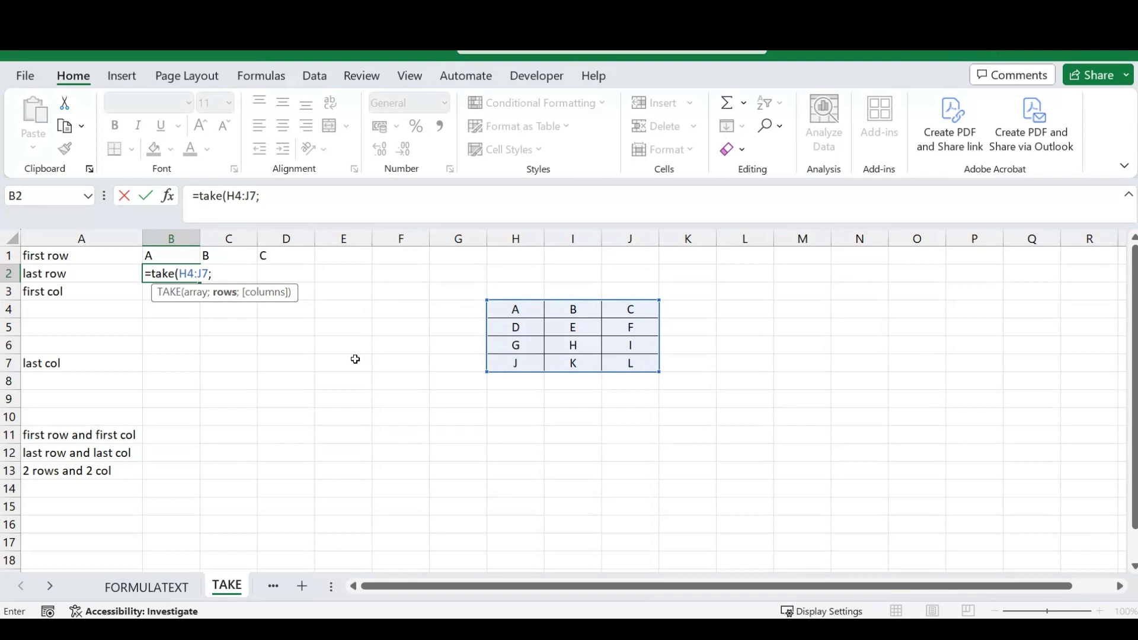
type("-1)")
key("Return")
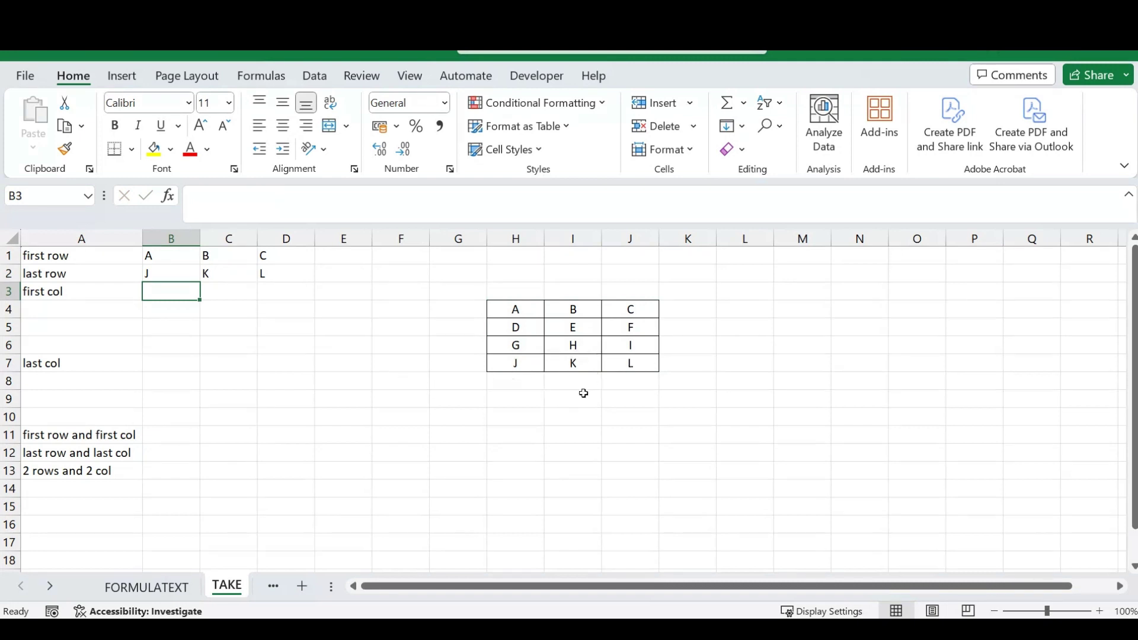
left_click_drag(169, 275, 297, 274)
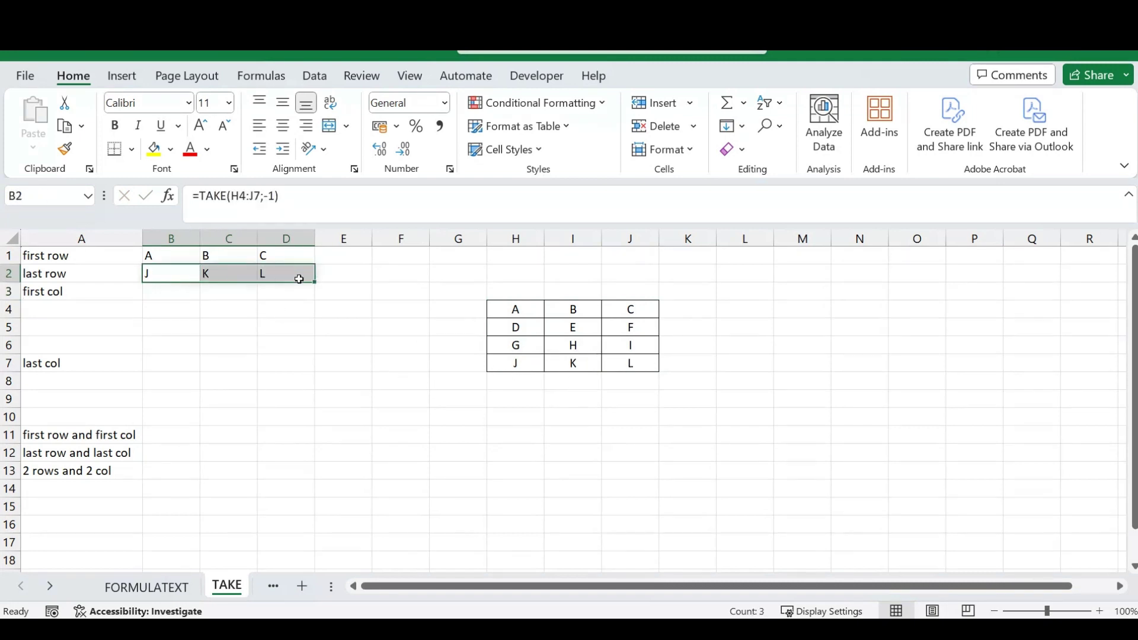
Enter =TAKE(H4:J7;;1) in B3, leaving the rows argument empty, to return the table's first column.
left_click(170, 291)
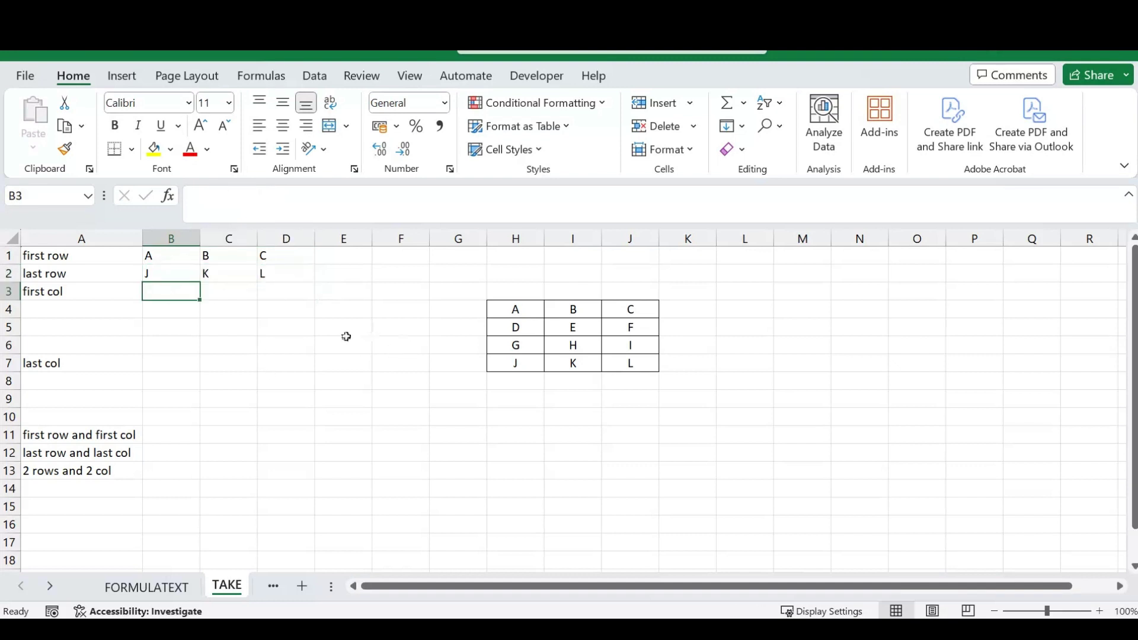
type("=")
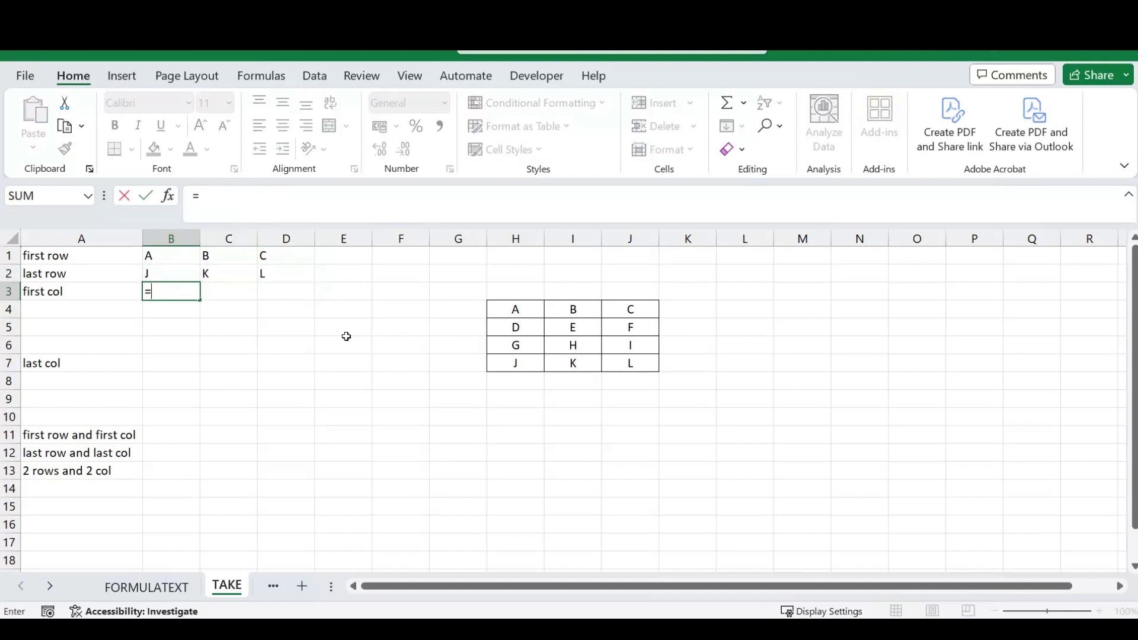
type("take(")
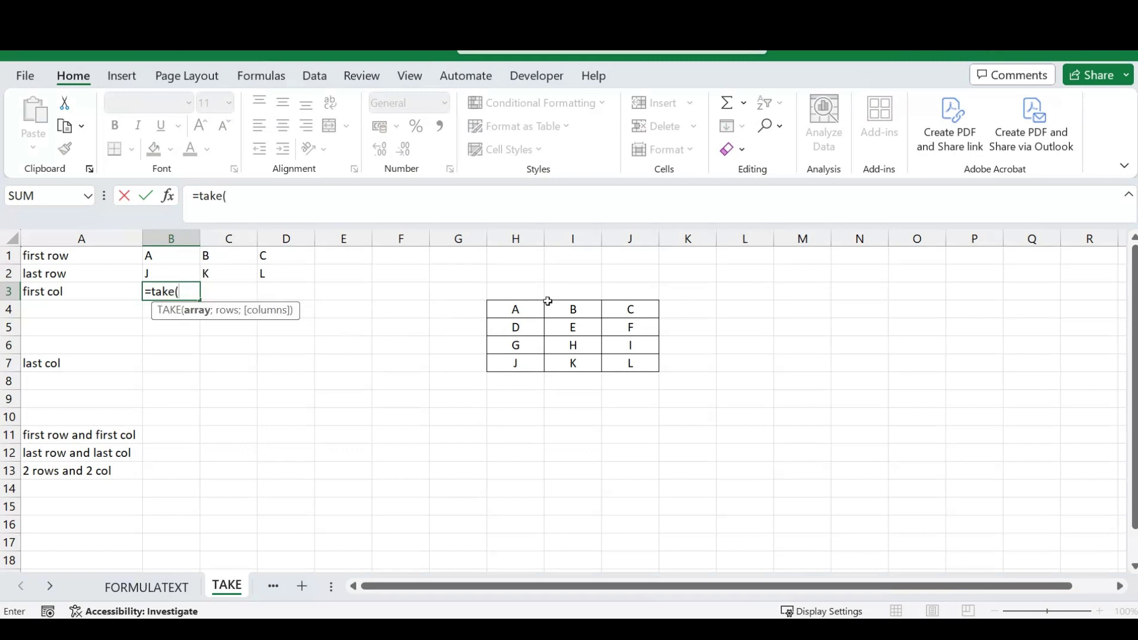
left_click_drag(533, 308, 640, 360)
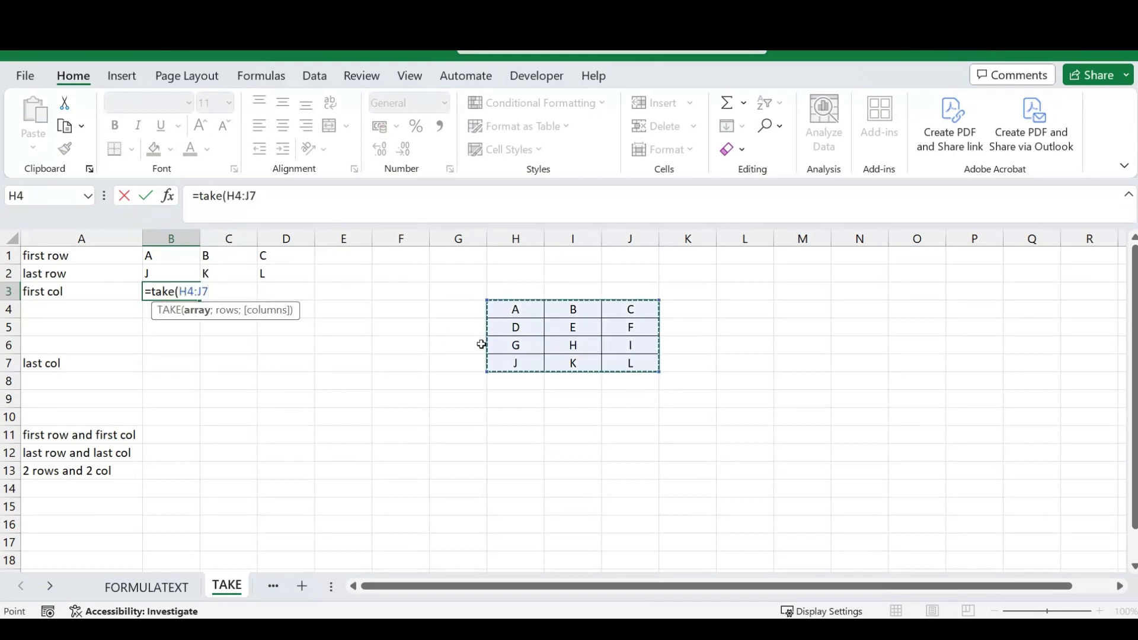
type(";")
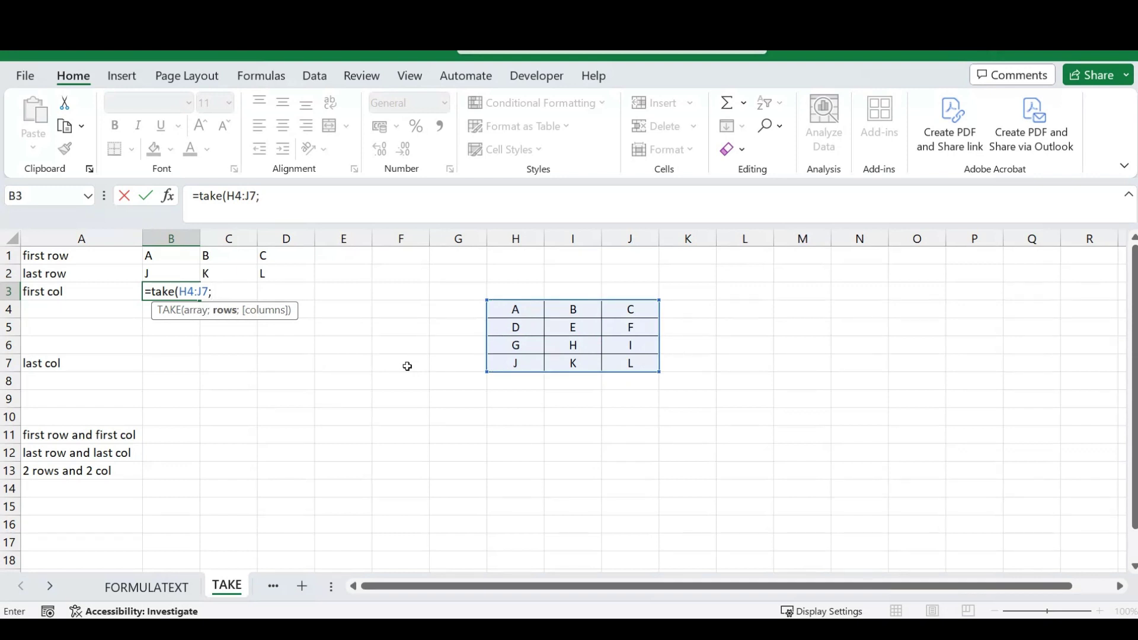
type(";")
type("1")
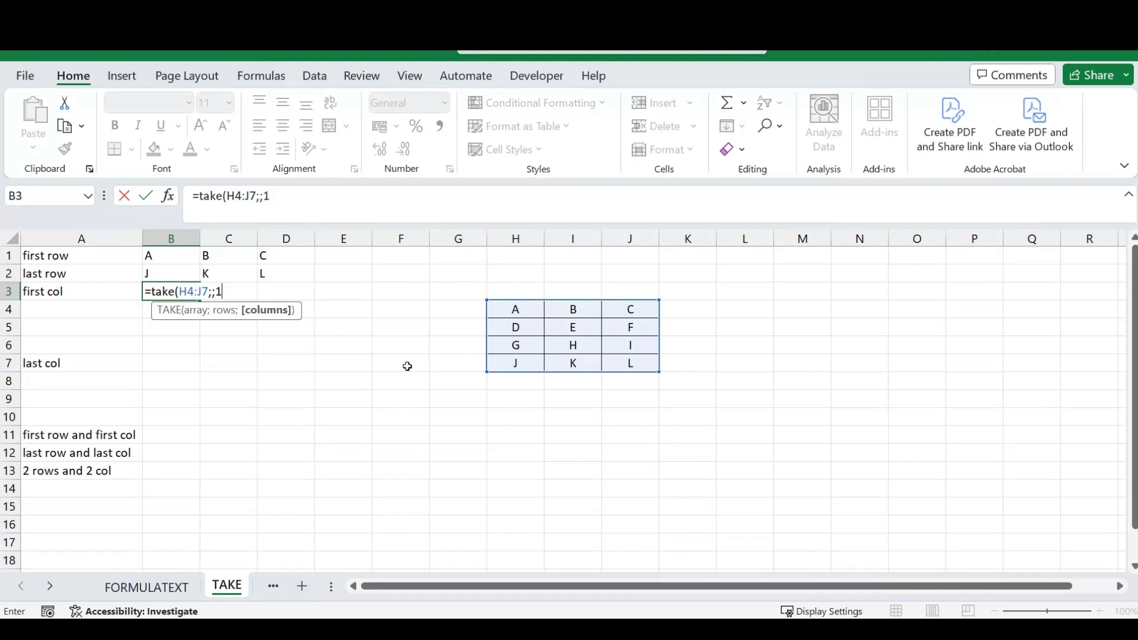
type(")")
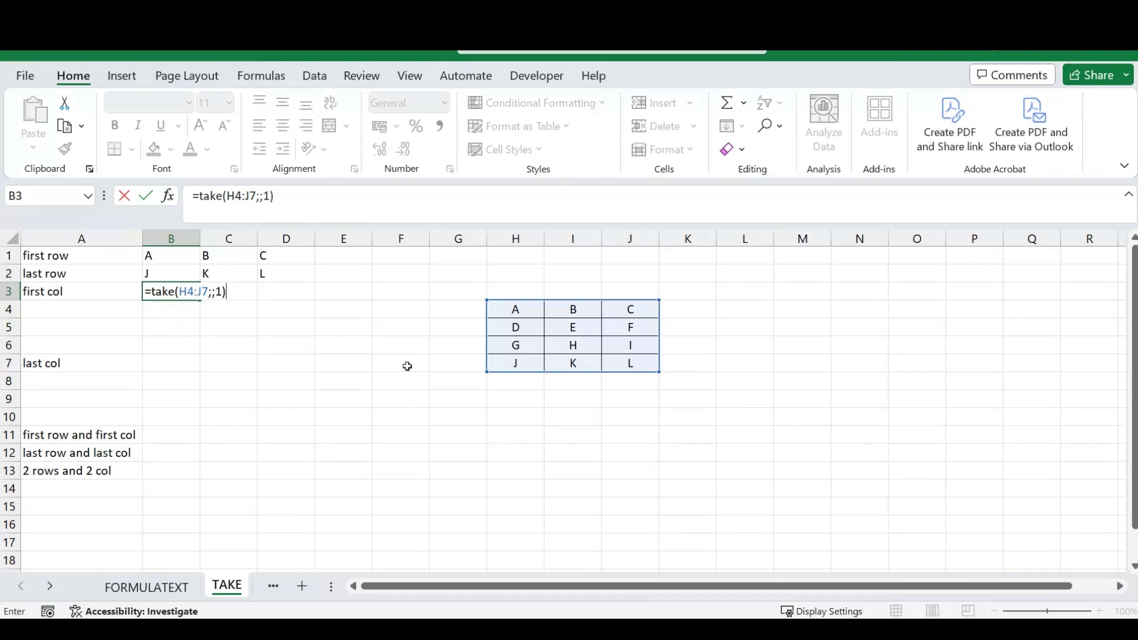
key("Return")
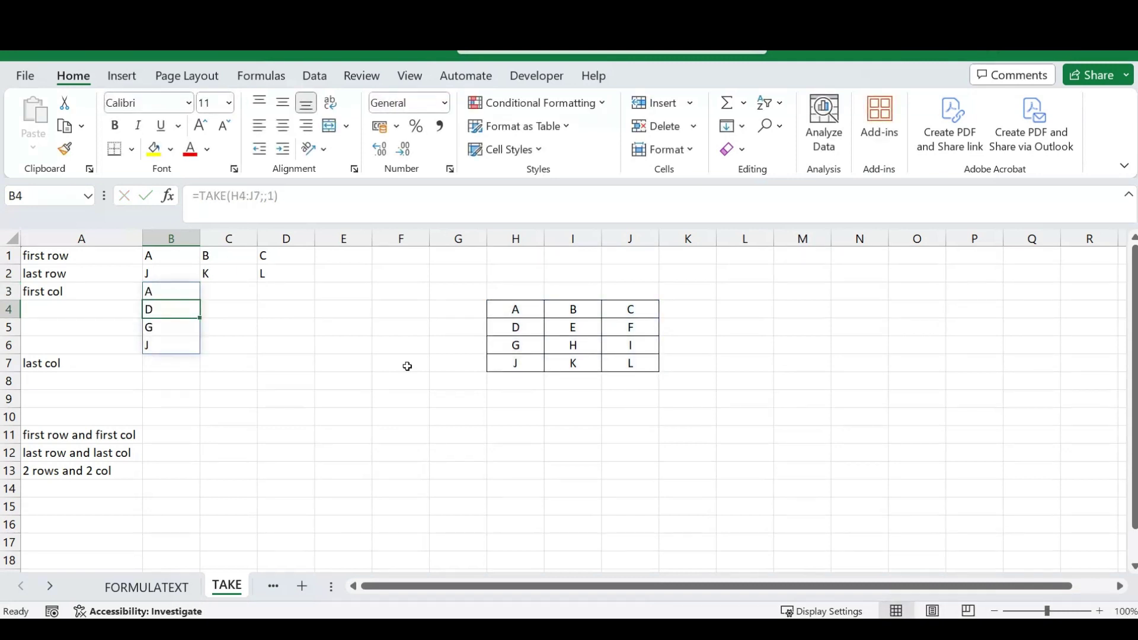
Enter =TAKE(H4:J7;;-1) in B7, leaving the rows argument empty, to return the table's last column.
left_click(151, 368)
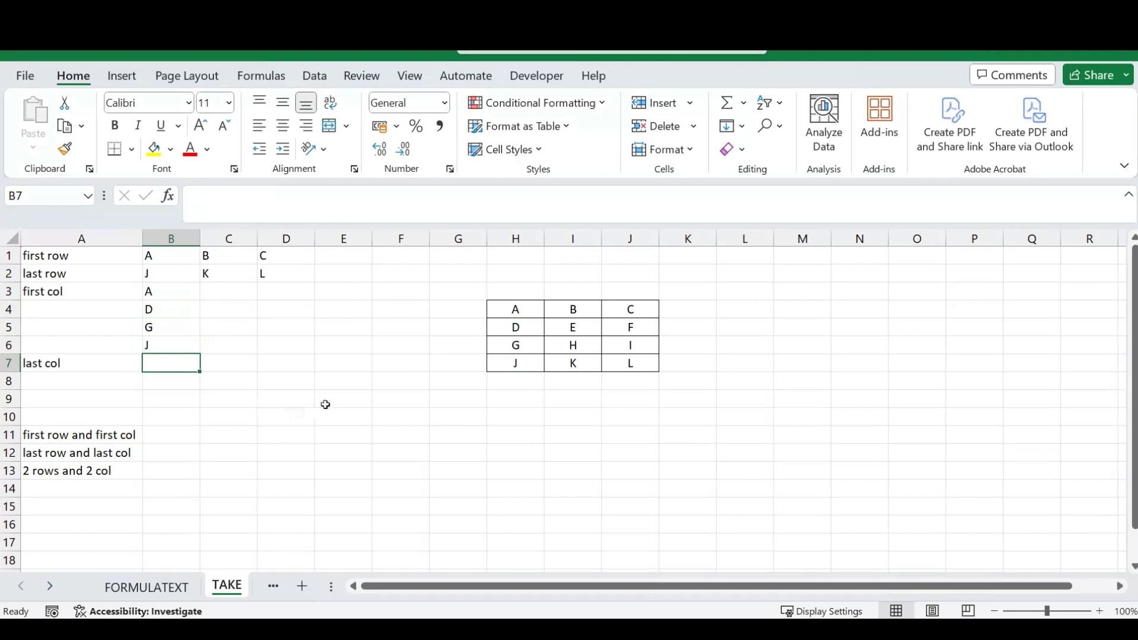
type("=take(")
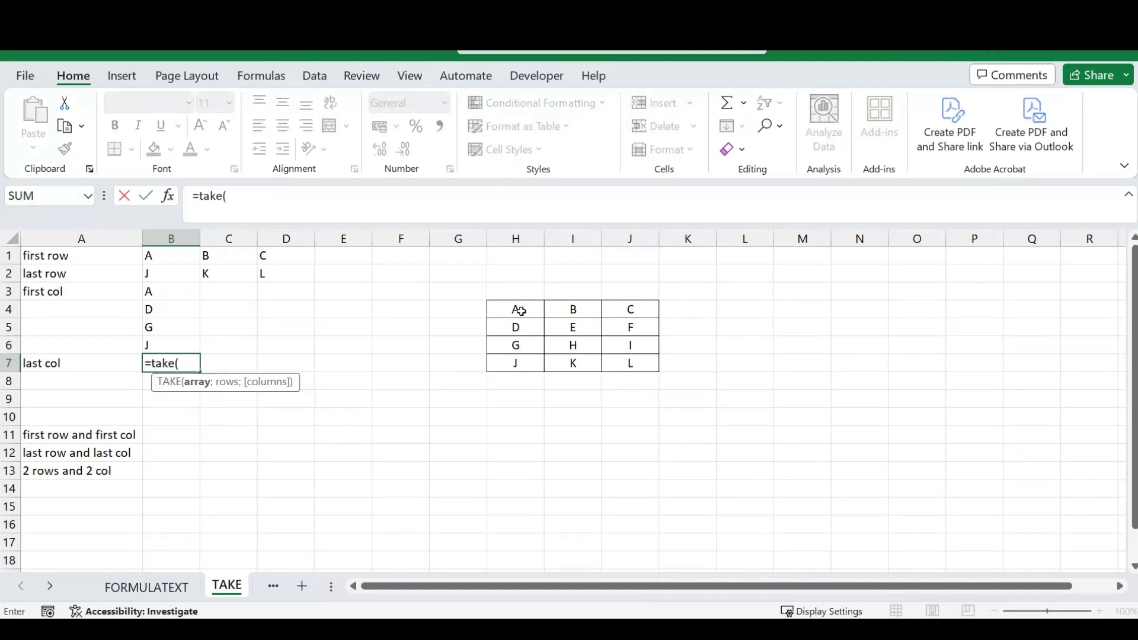
left_click_drag(518, 309, 649, 361)
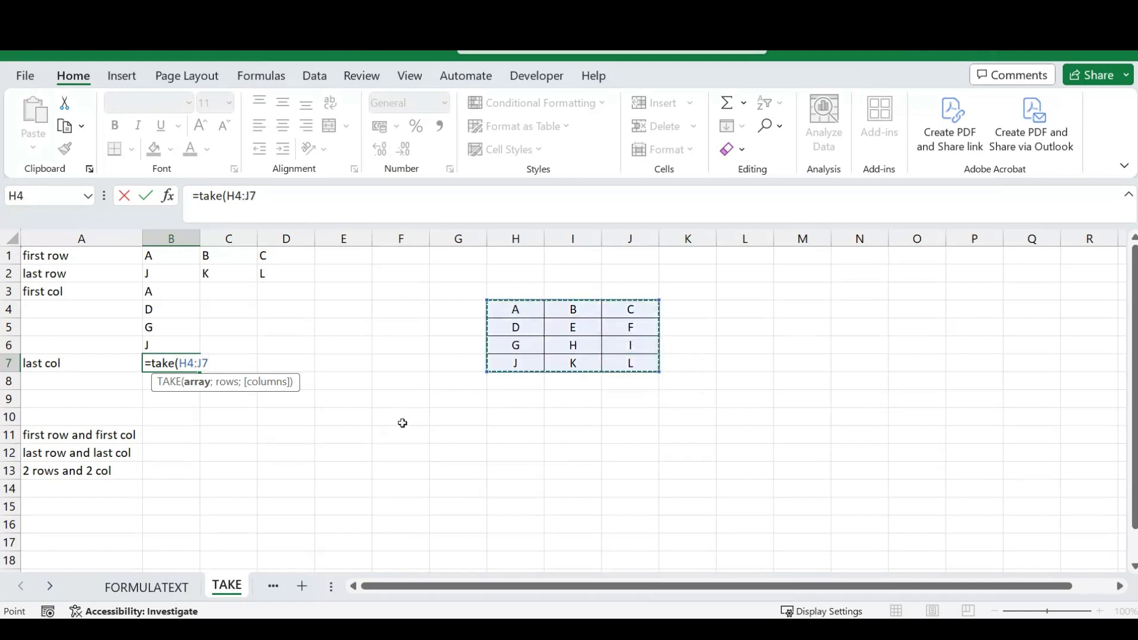
type(";")
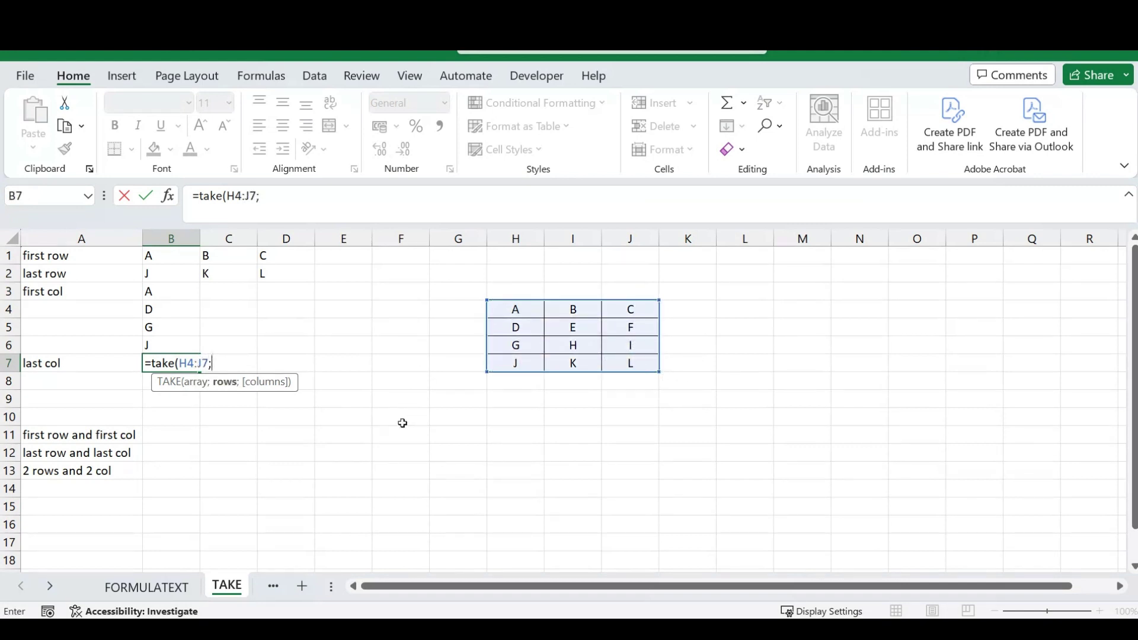
type(";-1")
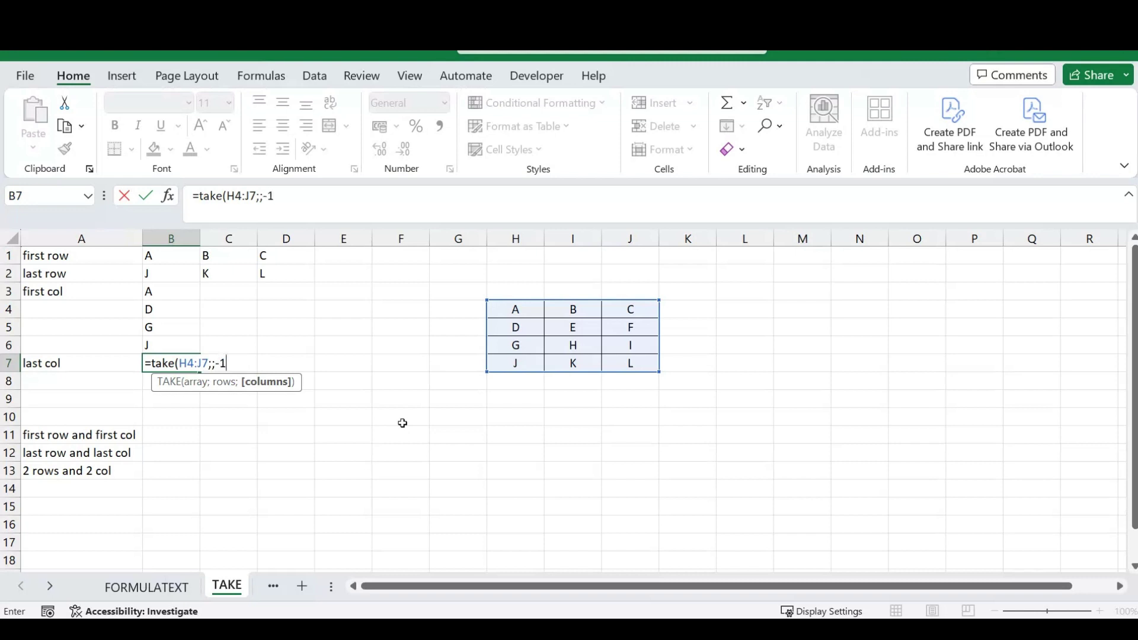
type(")")
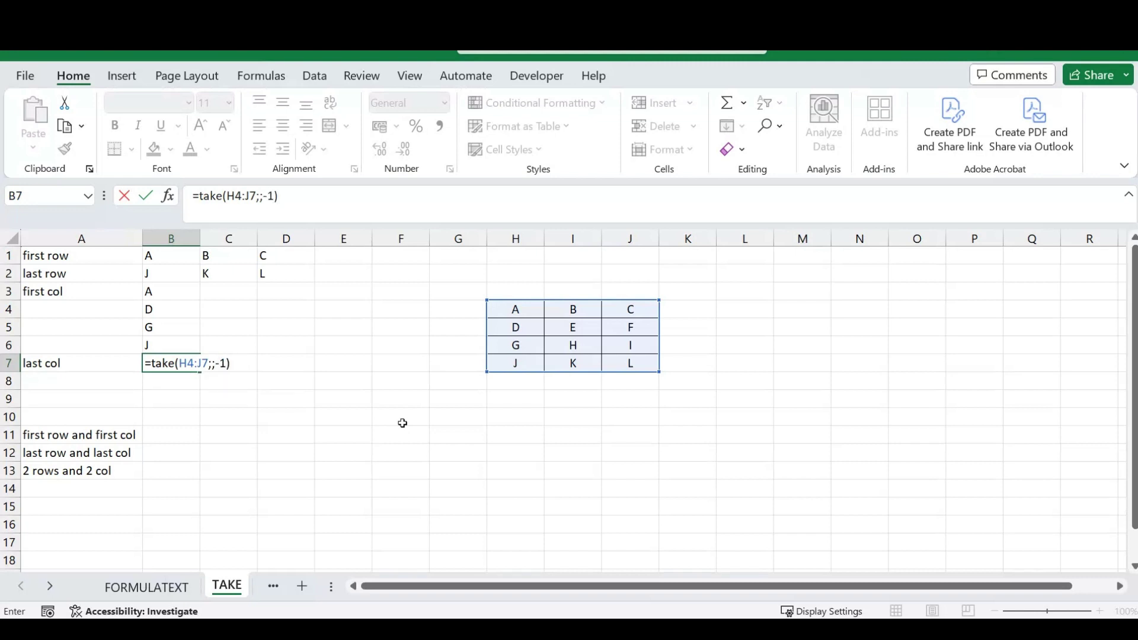
key("Return")
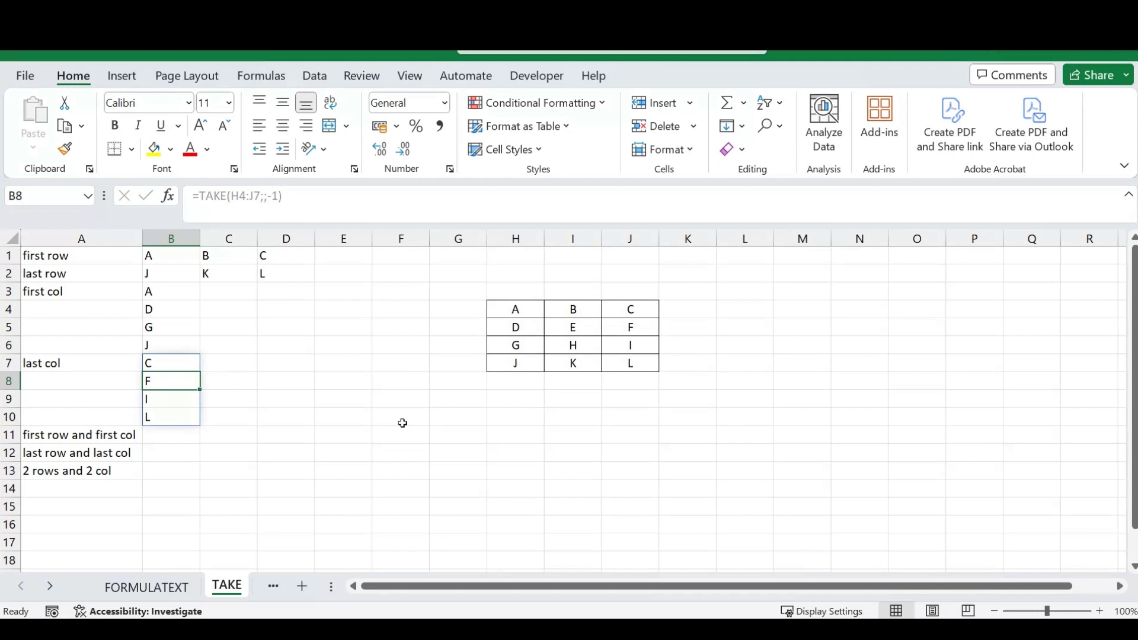
Enter =TAKE(H4:J7;1;1) in B11 to return the value in the letter table's first row and first column.
left_click(169, 441)
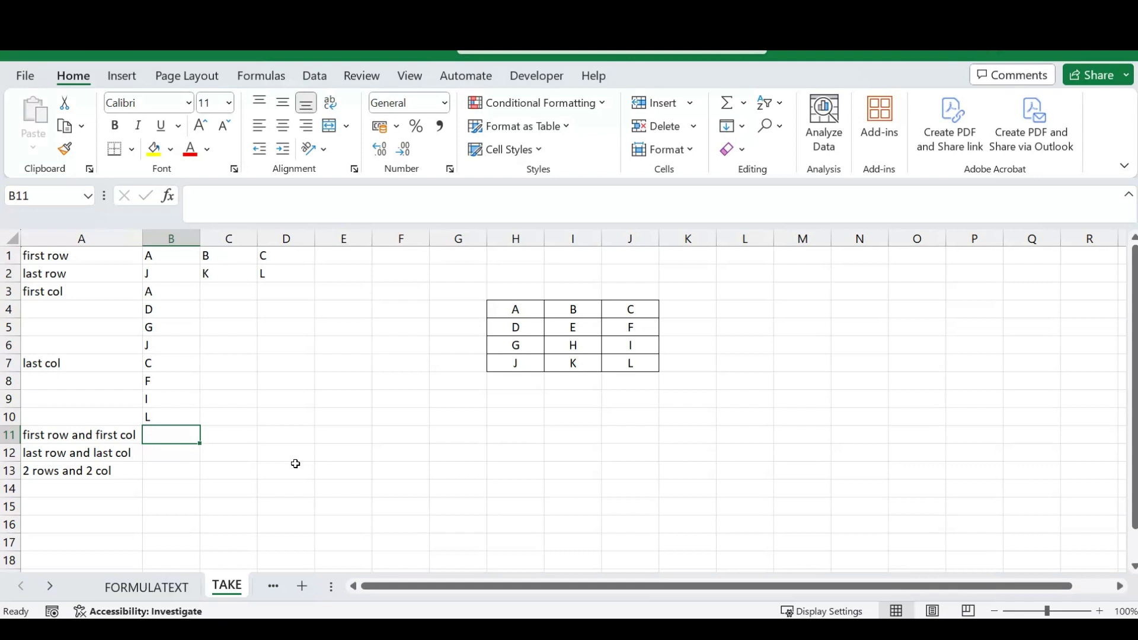
type("=taqke")
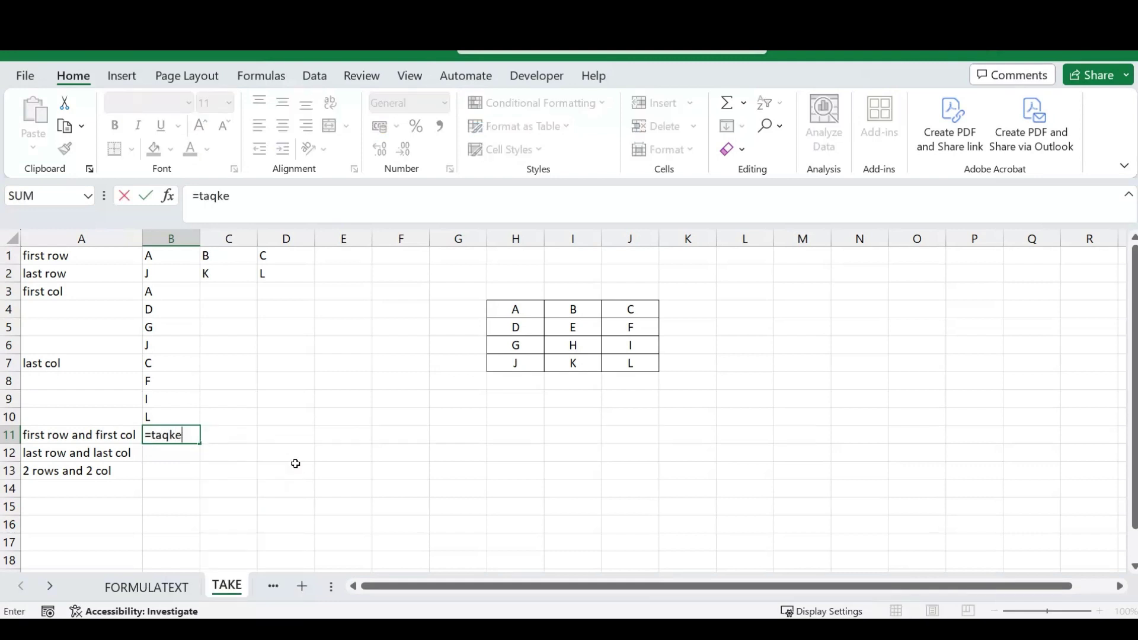
key("BackSpace")
key("BackSpace")
key("BackSpace")
type("a")
key("BackSpace")
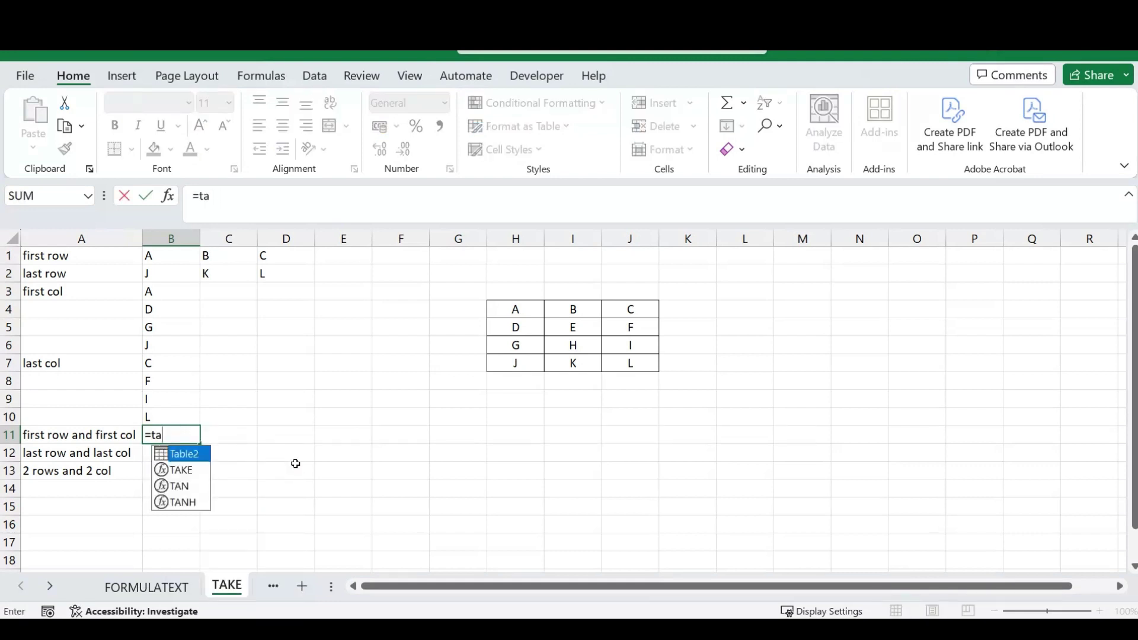
type("k")
key("Tab")
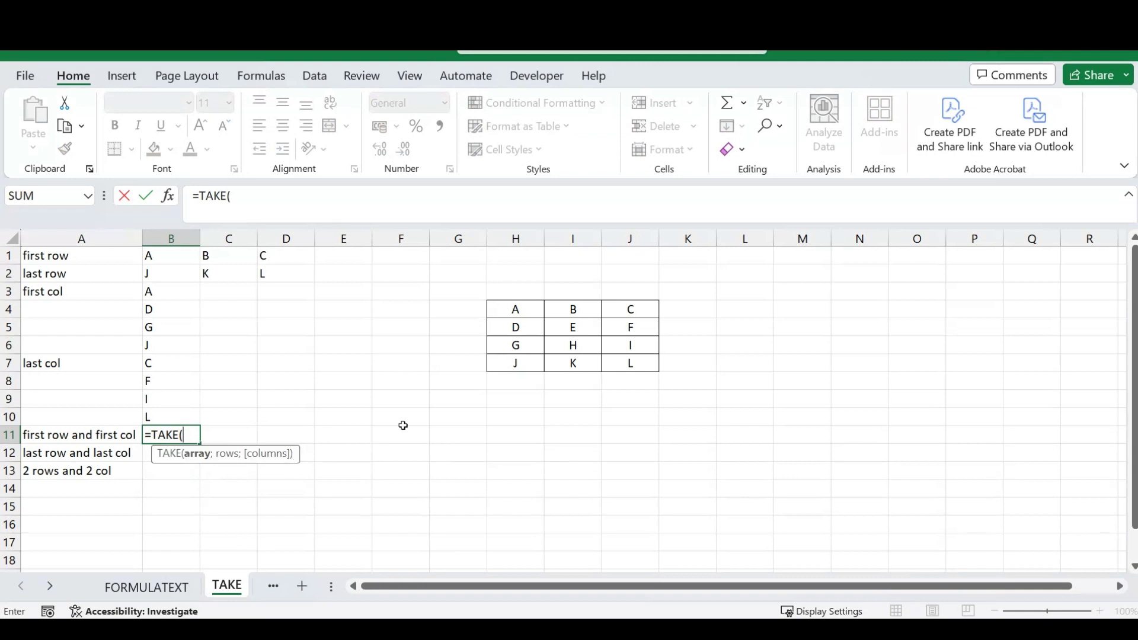
left_click_drag(505, 311, 612, 357)
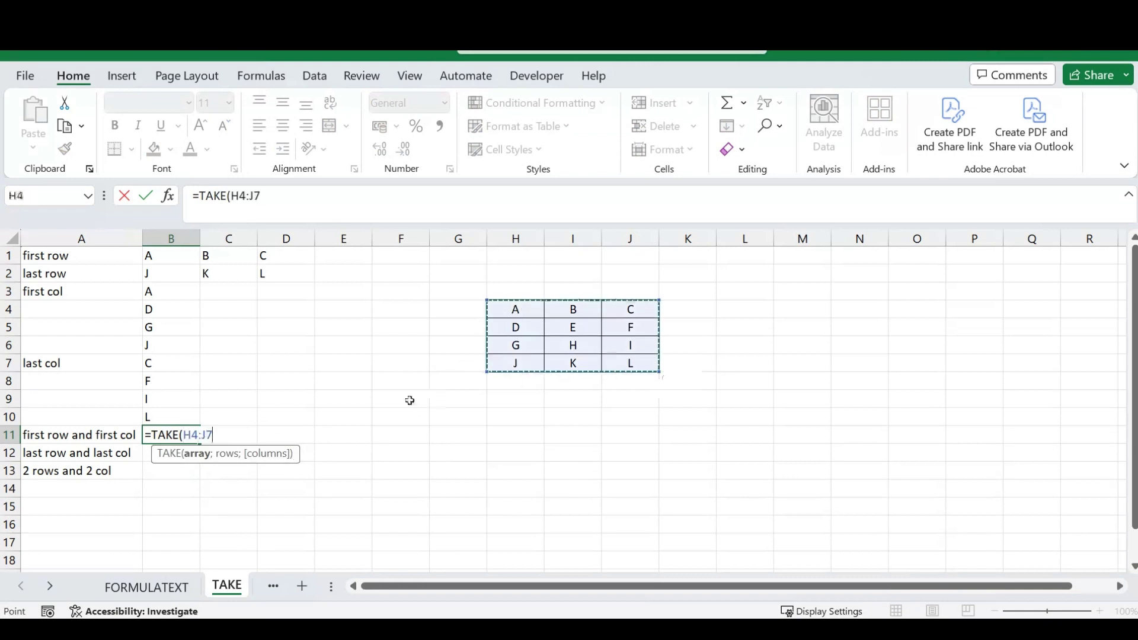
type(";")
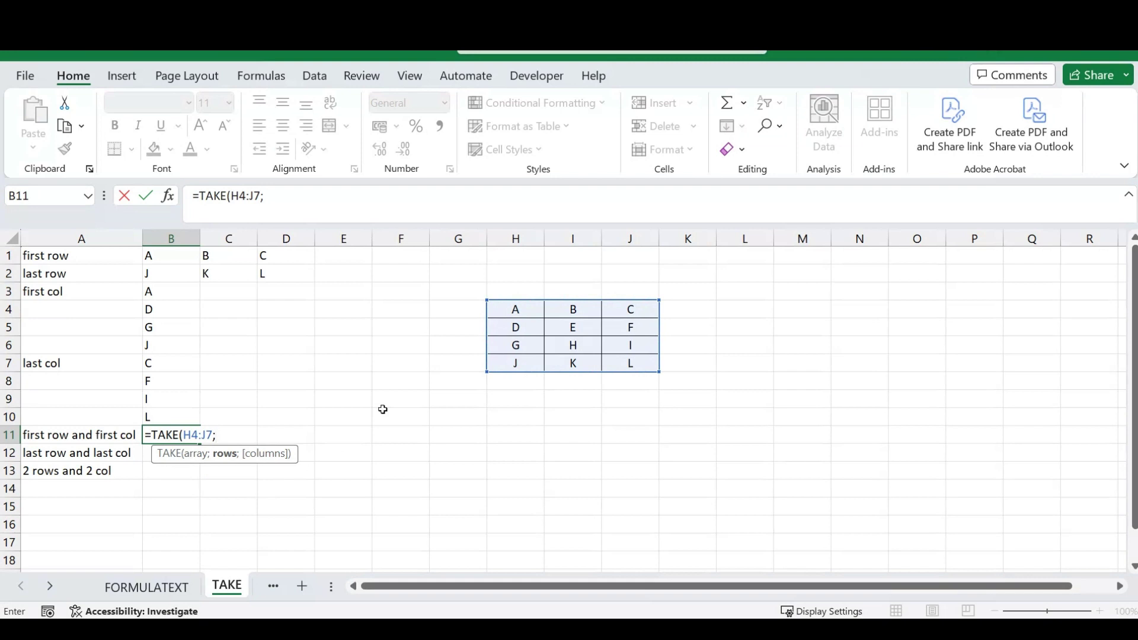
type("1;")
type("1)")
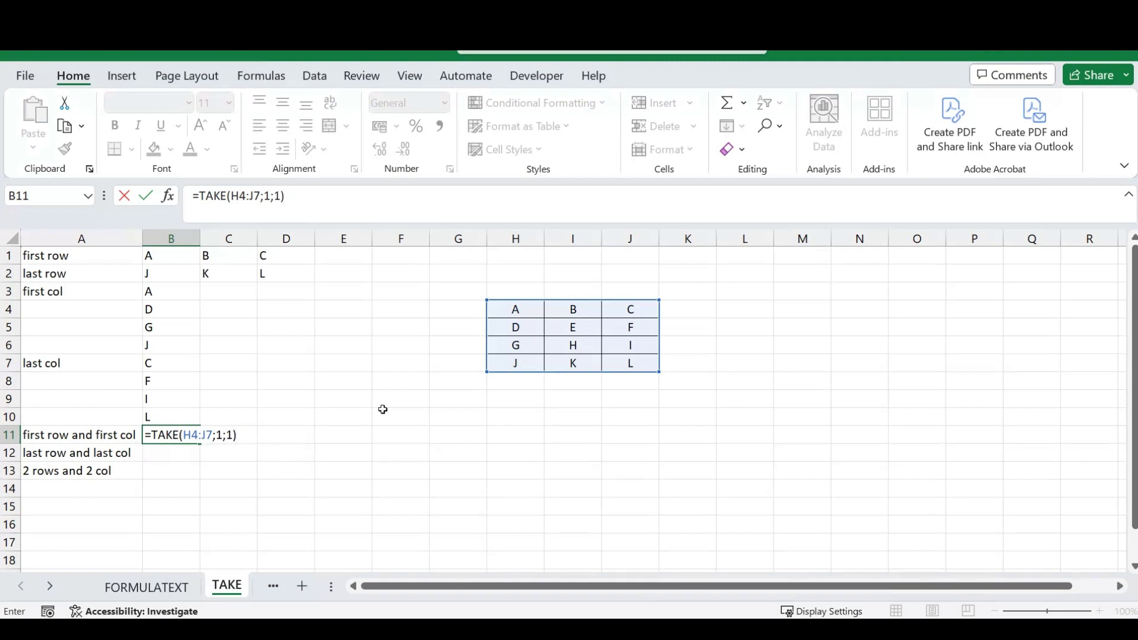
key("Return")
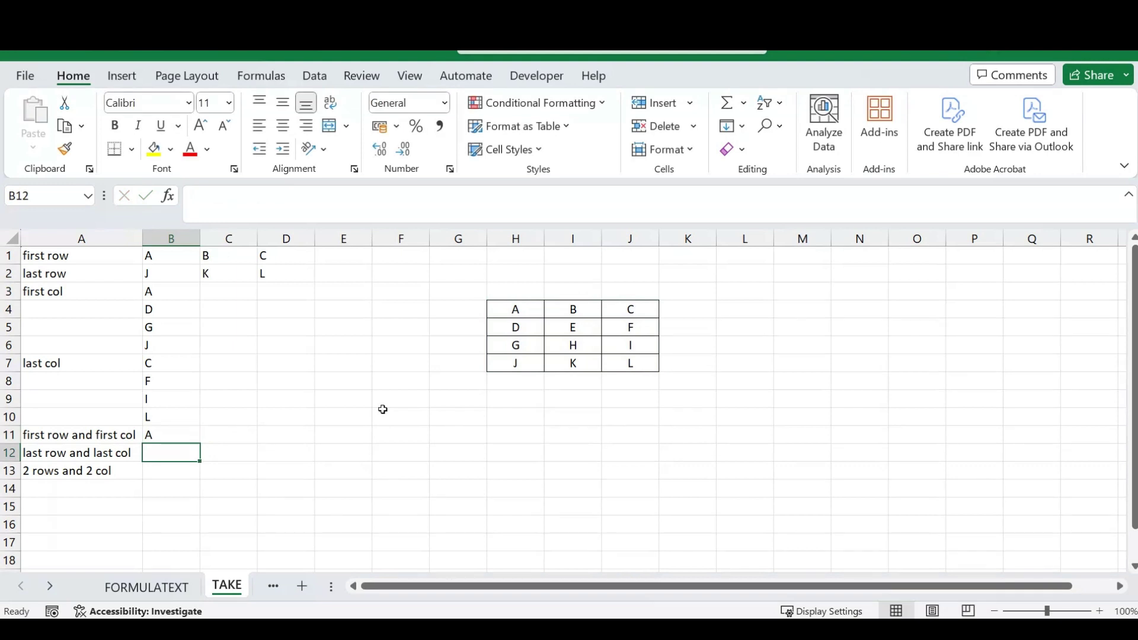
left_click(516, 311)
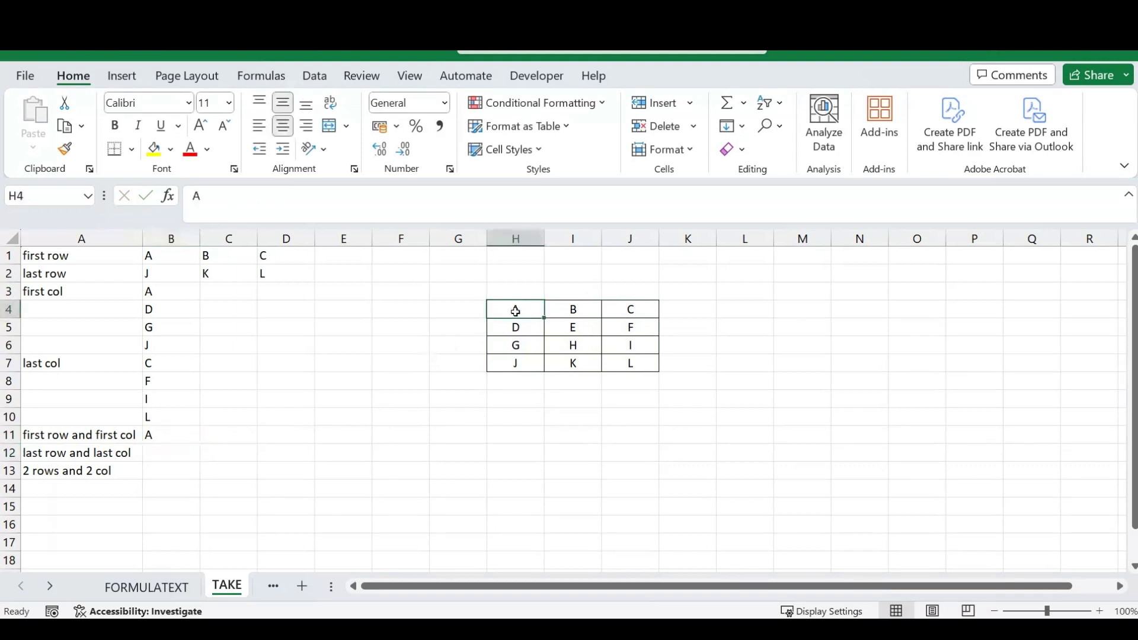
left_click(167, 435)
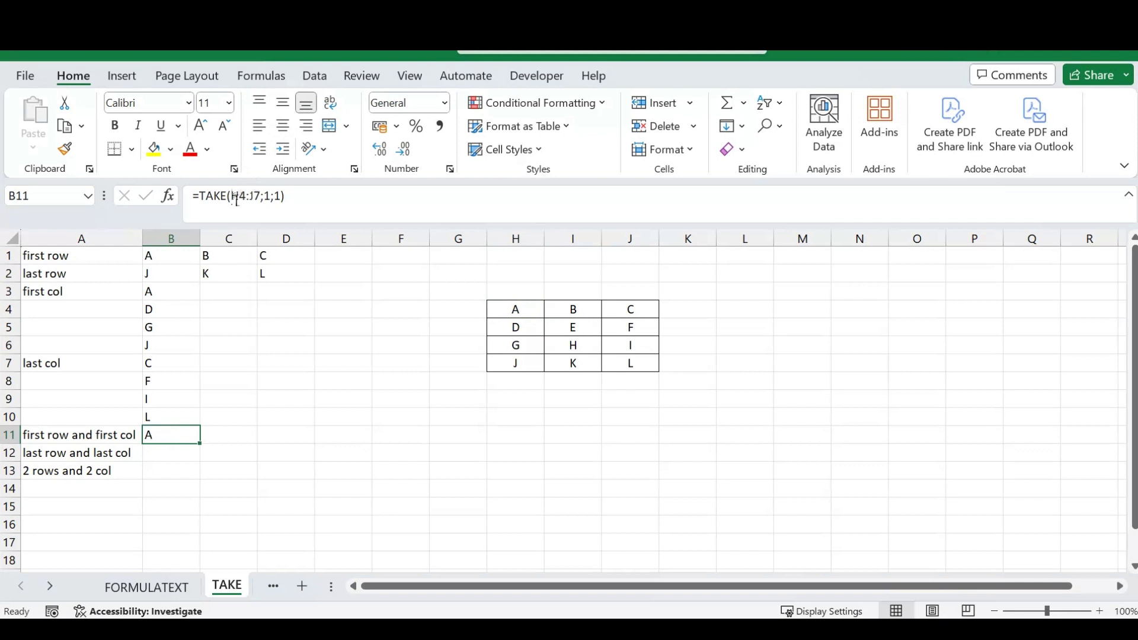
Enter =TAKE(H4:J7;-1;-1) in B12 to return the value in the table's last row and last column.
left_click(153, 453)
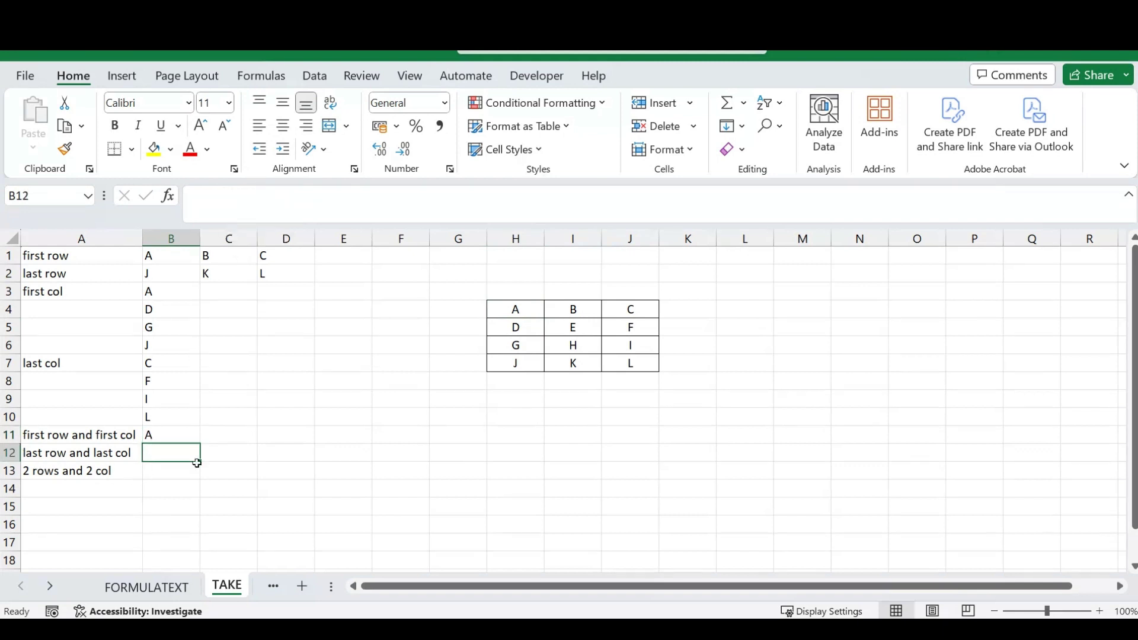
type("=take(")
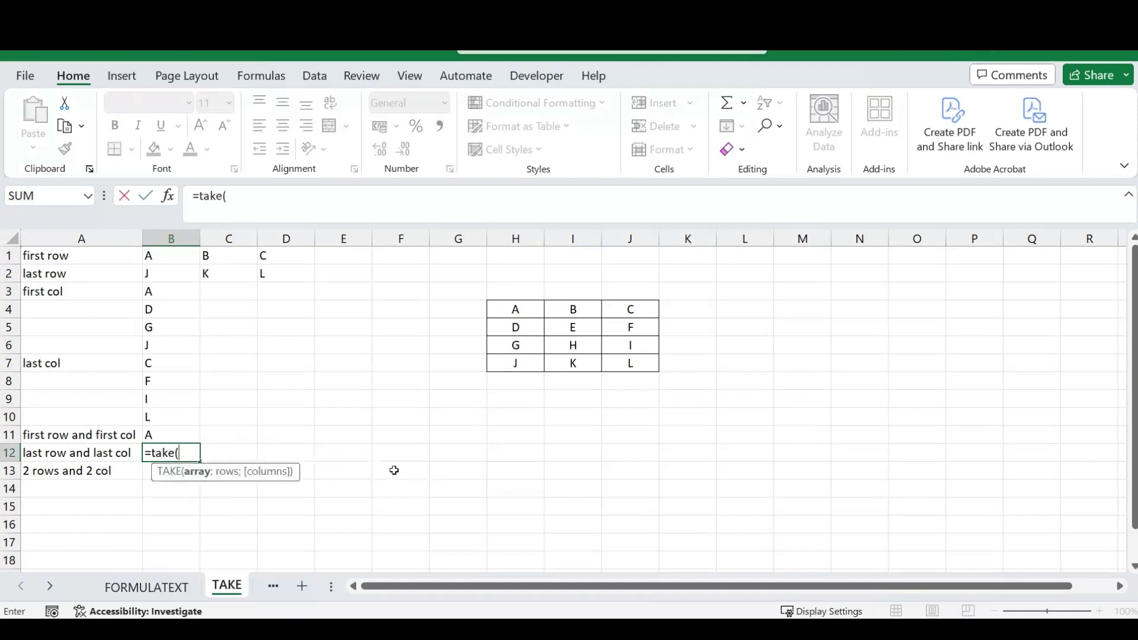
left_click_drag(534, 310, 628, 363)
type(";")
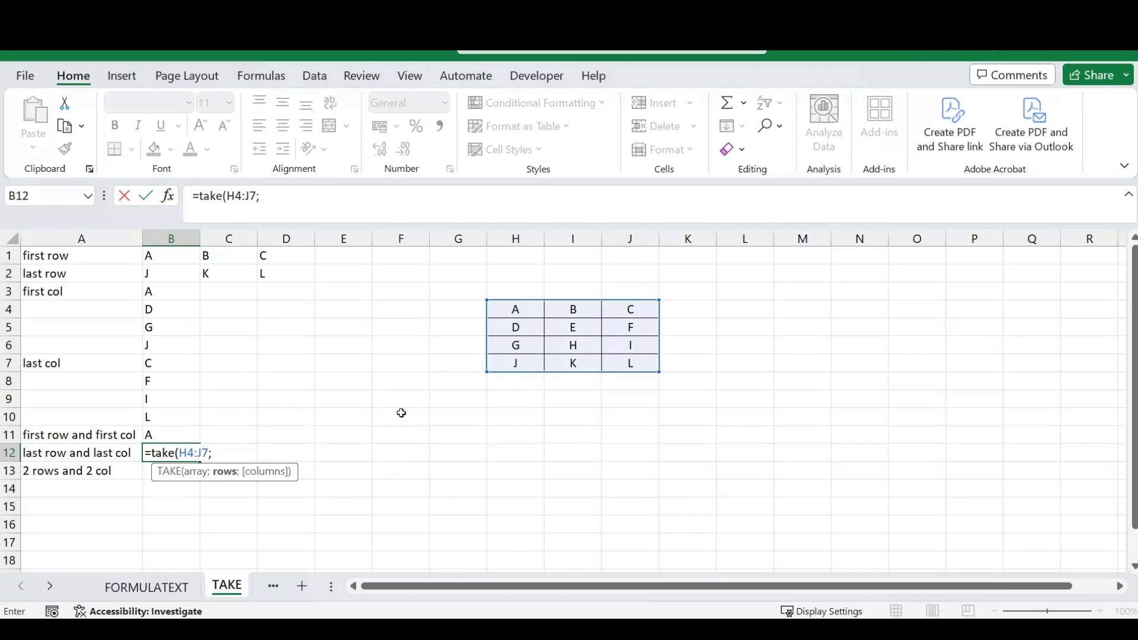
type("-1;-1)")
key("Return")
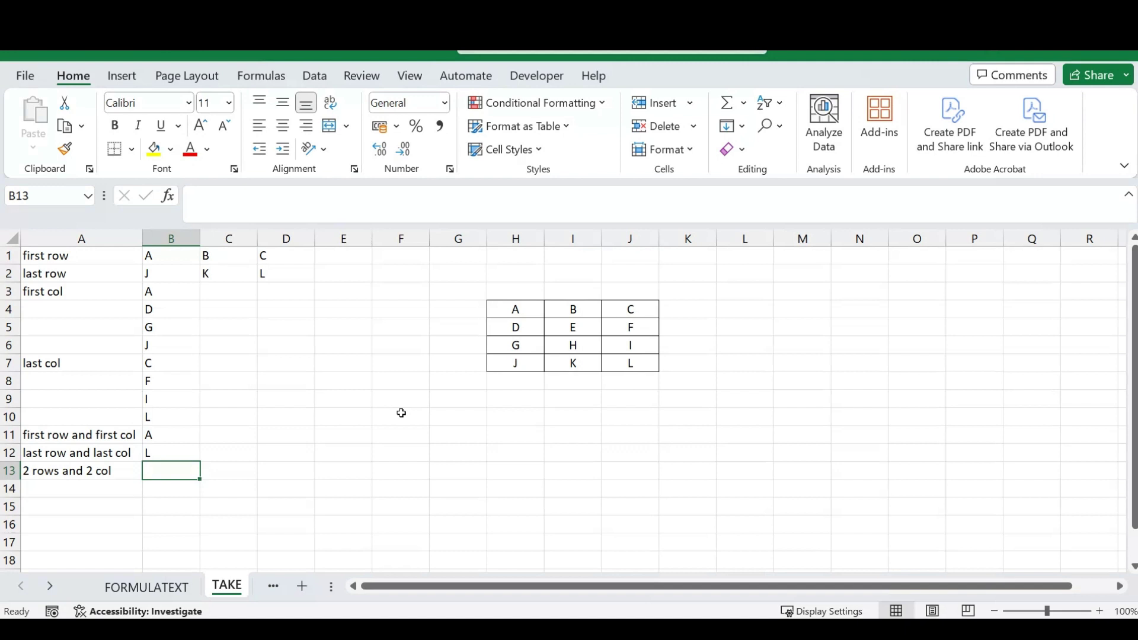
Enter =TAKE(H4:J7;2;2) in B13 to return the table's first two rows and first two columns.
type("=take")
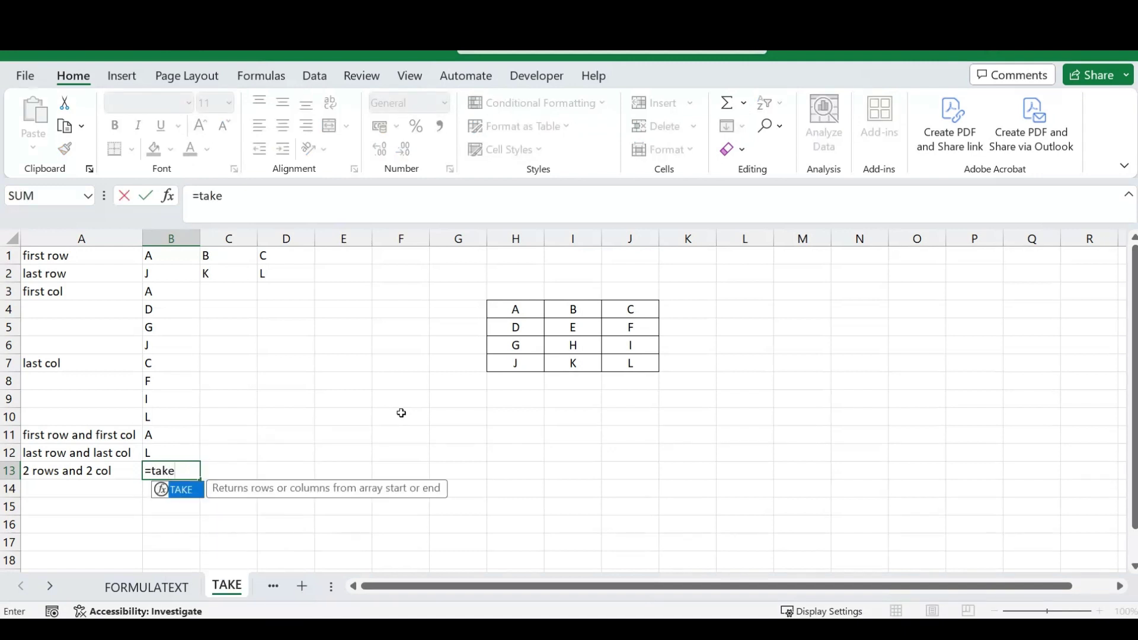
type("(")
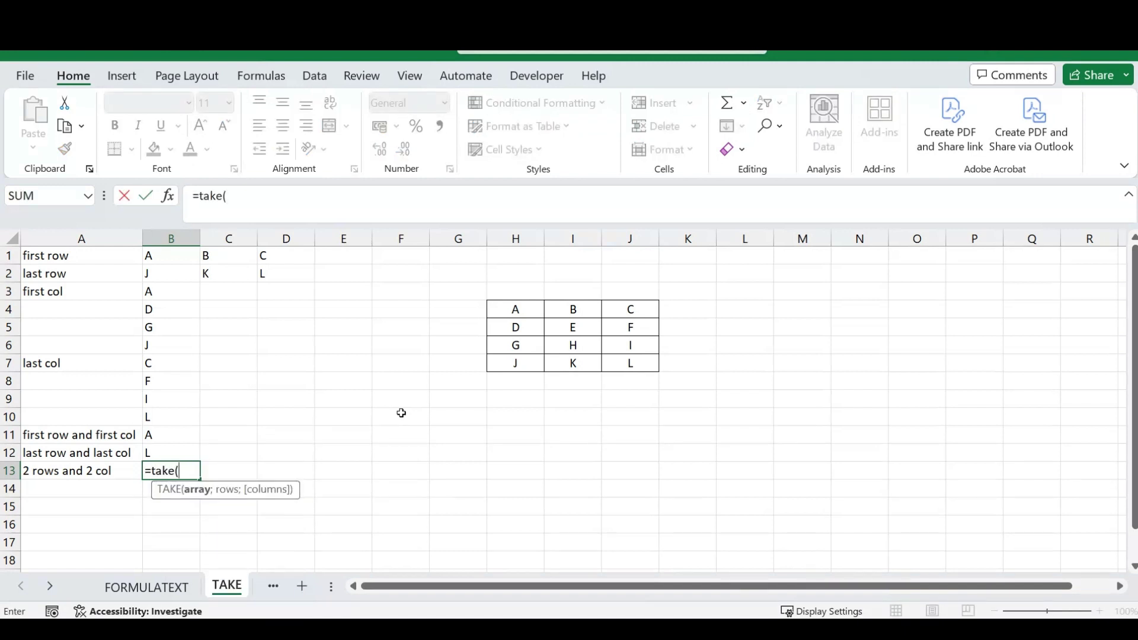
left_click_drag(518, 310, 629, 363)
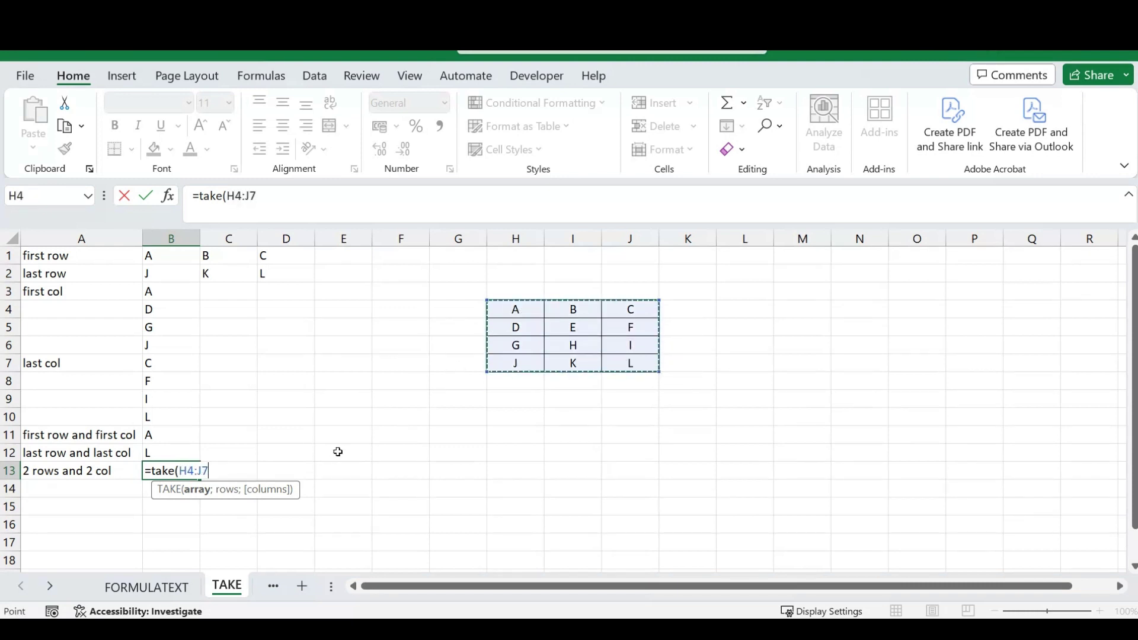
type(";")
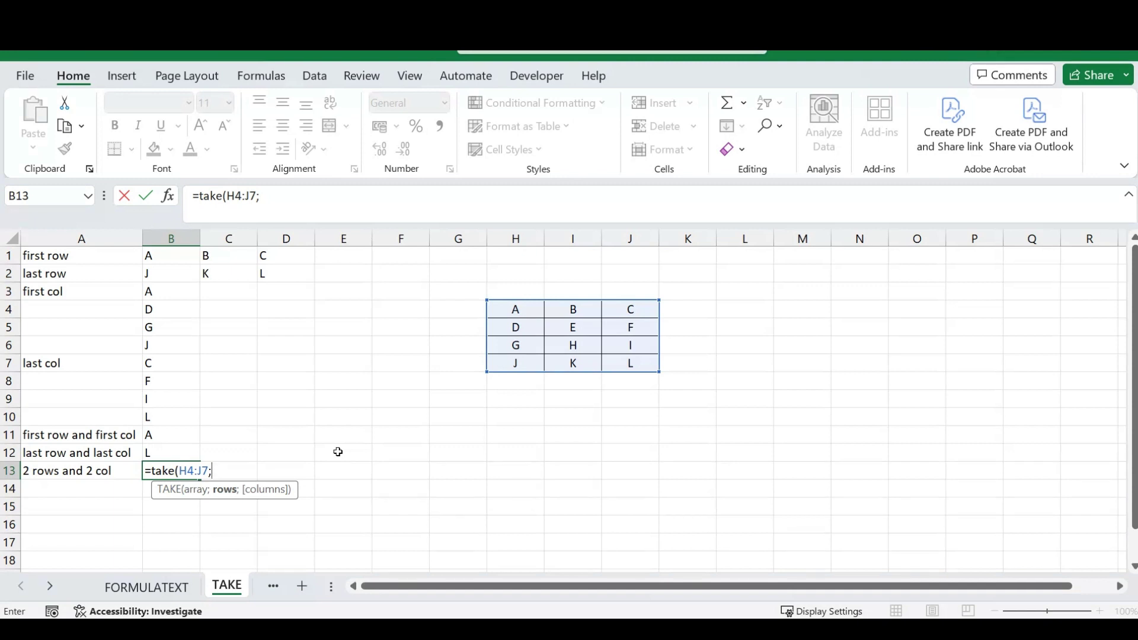
type("2;")
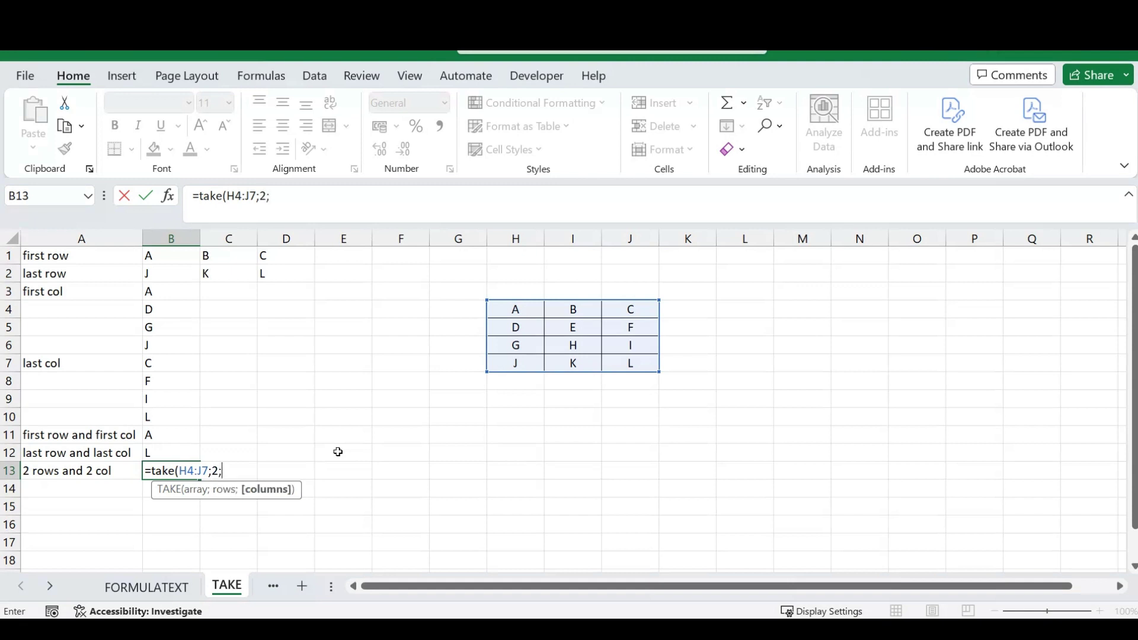
type("2)")
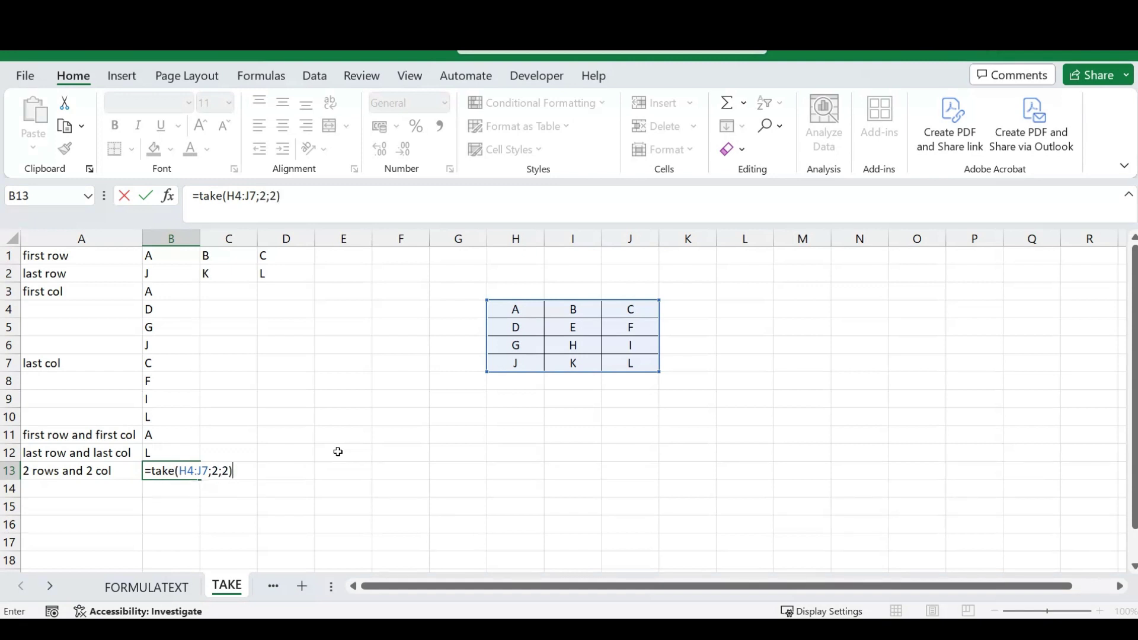
key("Return")
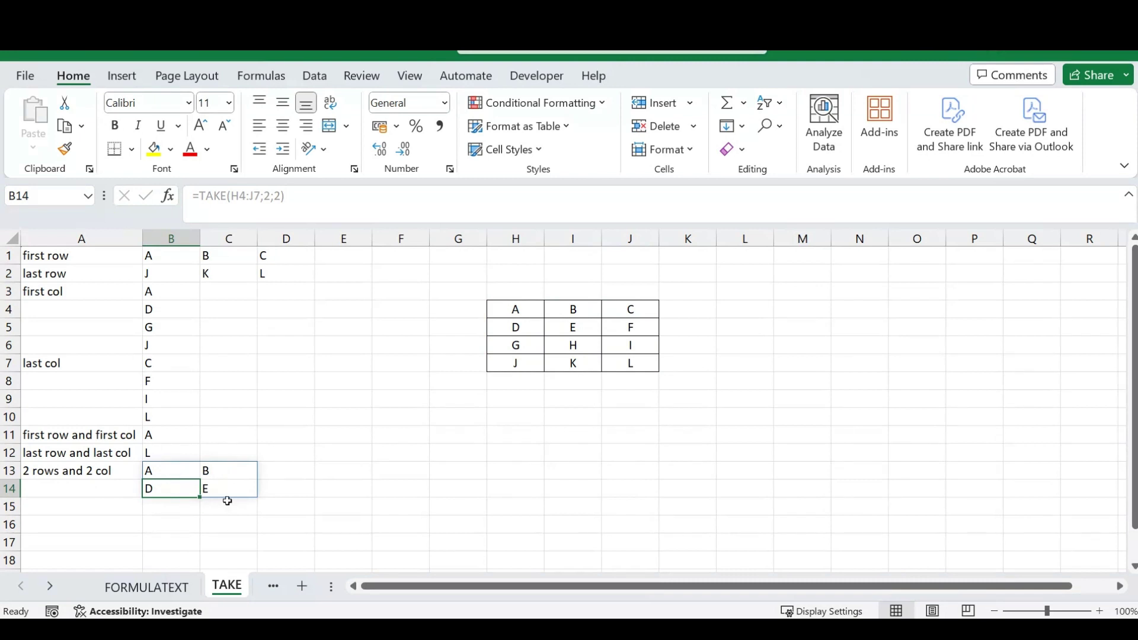
left_click(578, 324)
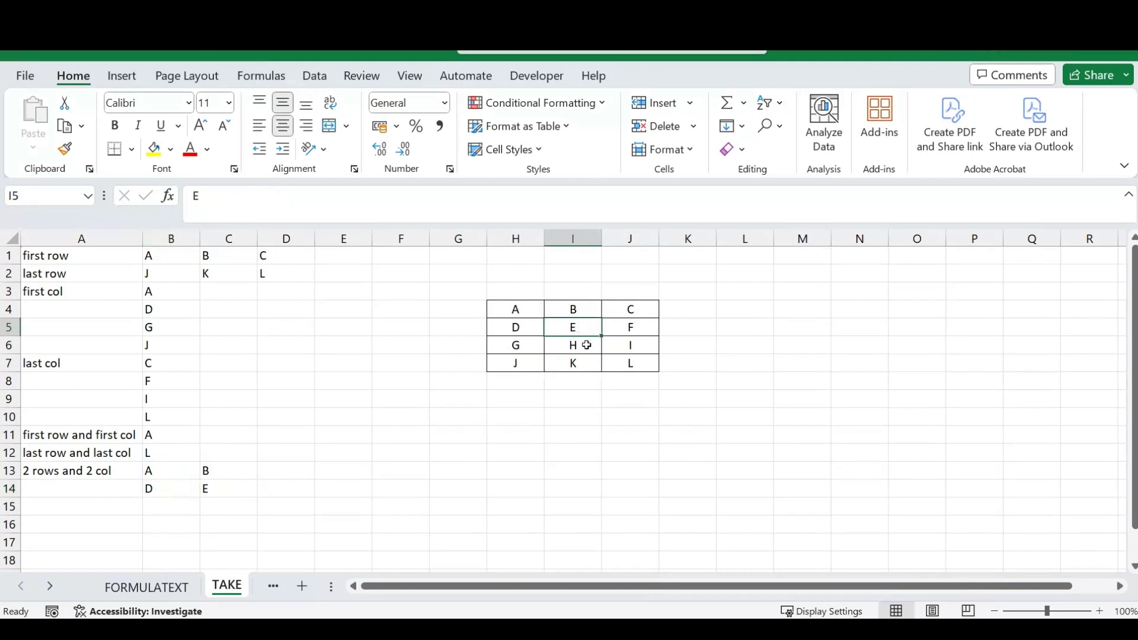
left_click(162, 474)
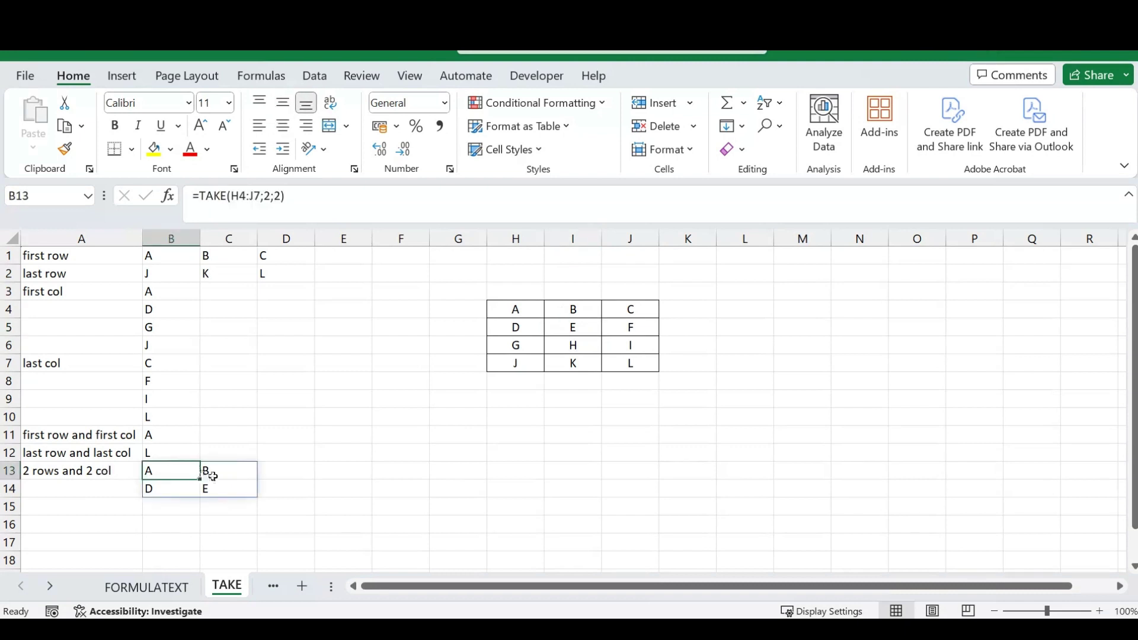
left_click(284, 474)
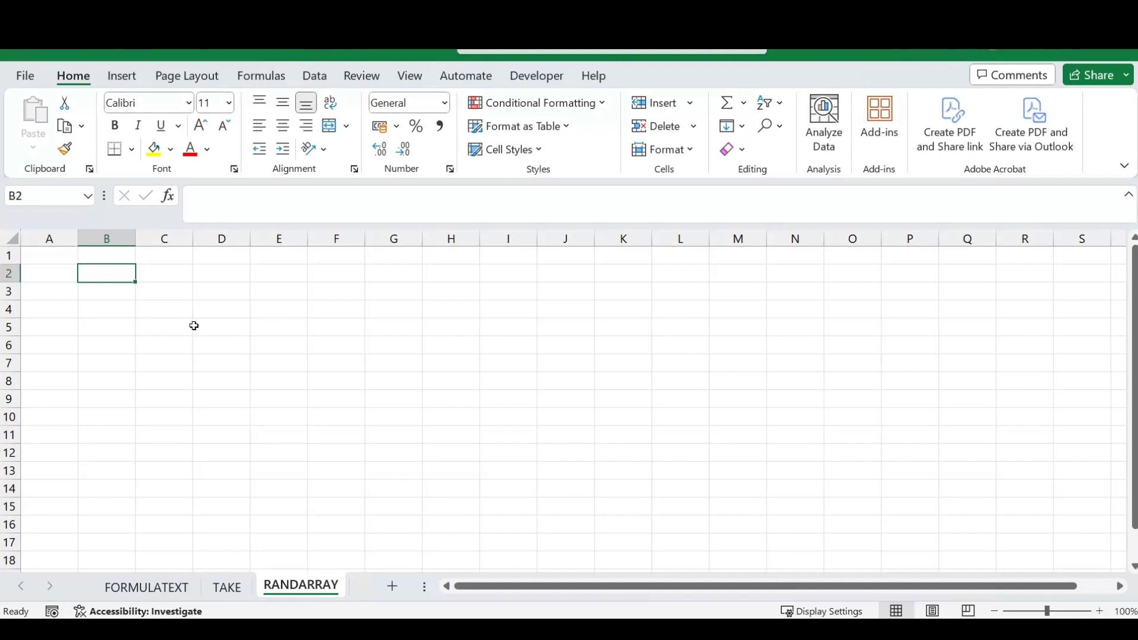
Enter =RANDARRAY(10;10;0;5000;FALSE) in B2 of the RANDARRAY sheet to generate a 10 by 10 array of random decimals from 0 to 5000.
type("=")
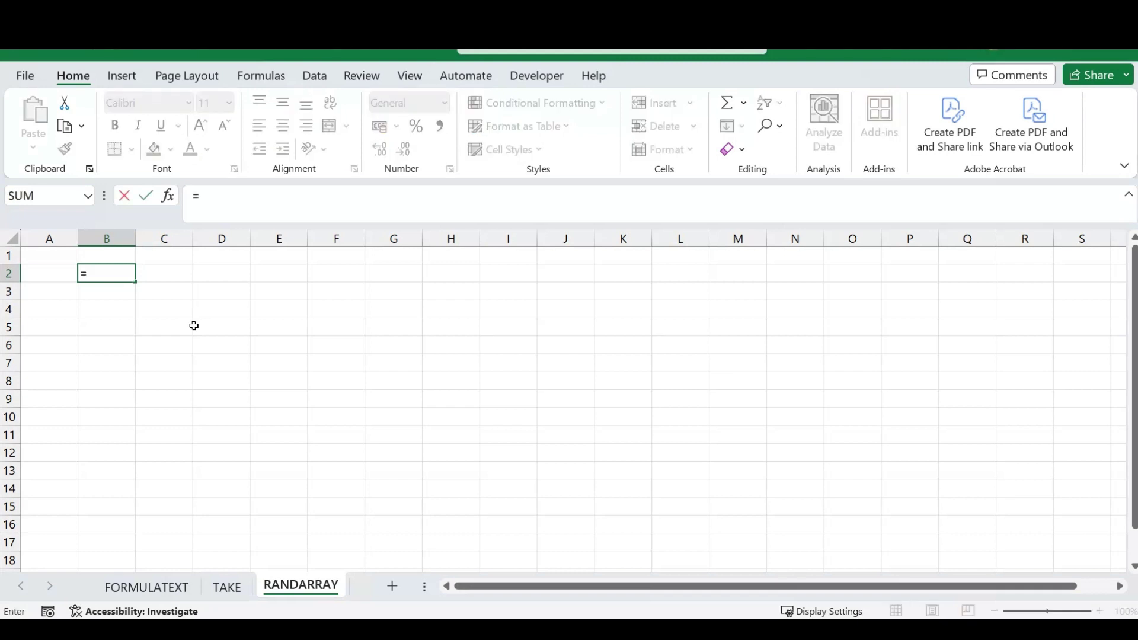
type("rand")
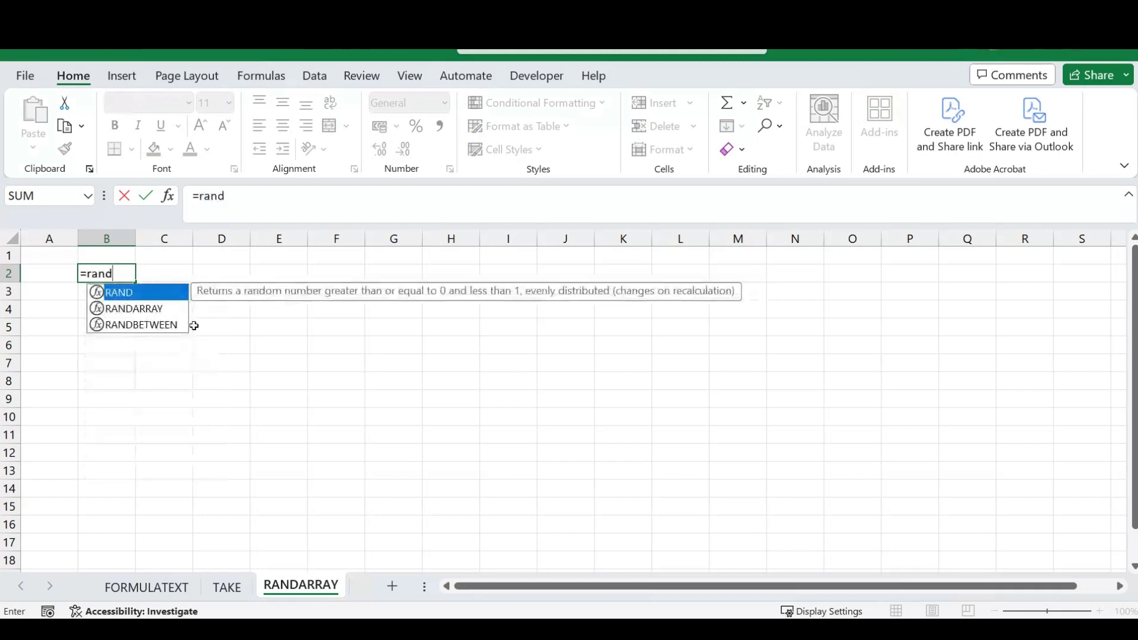
key("Down")
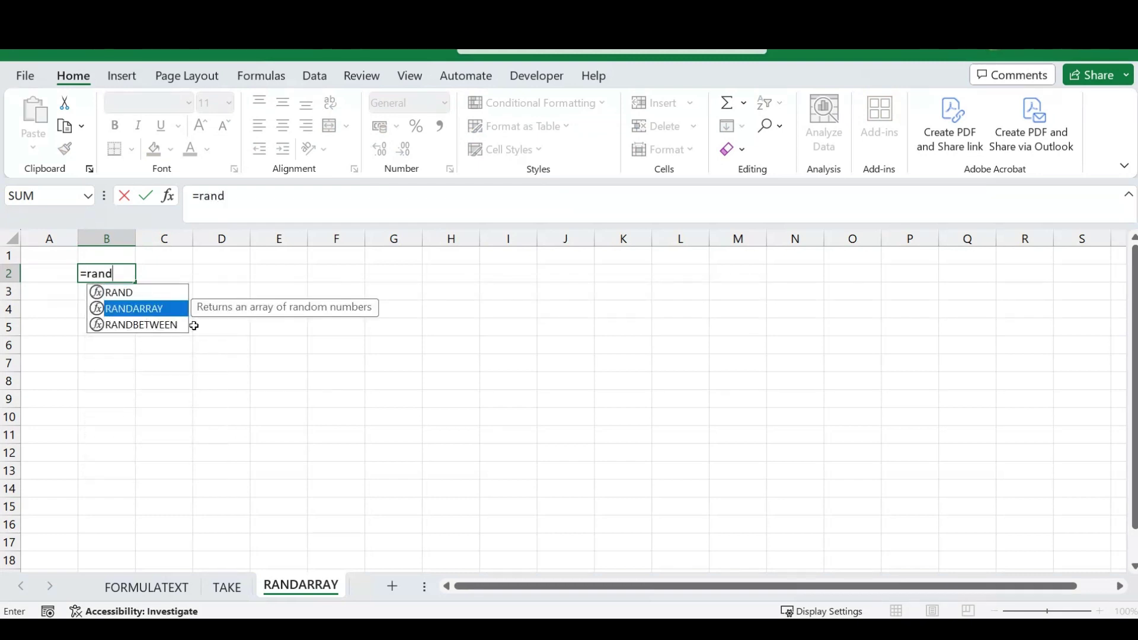
key("Tab")
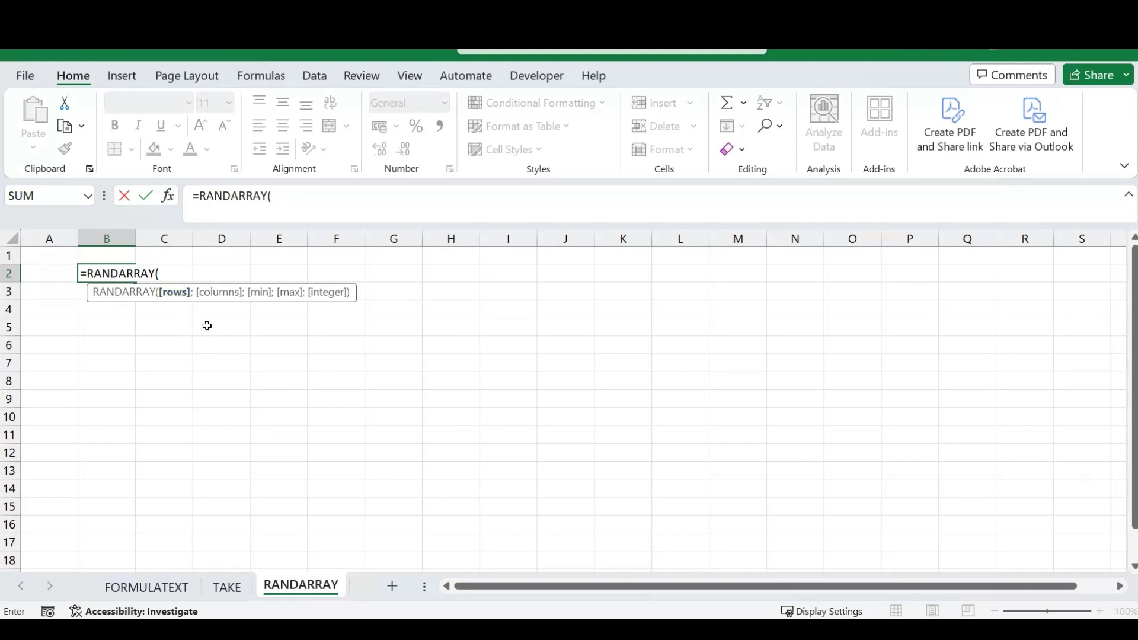
type("10;")
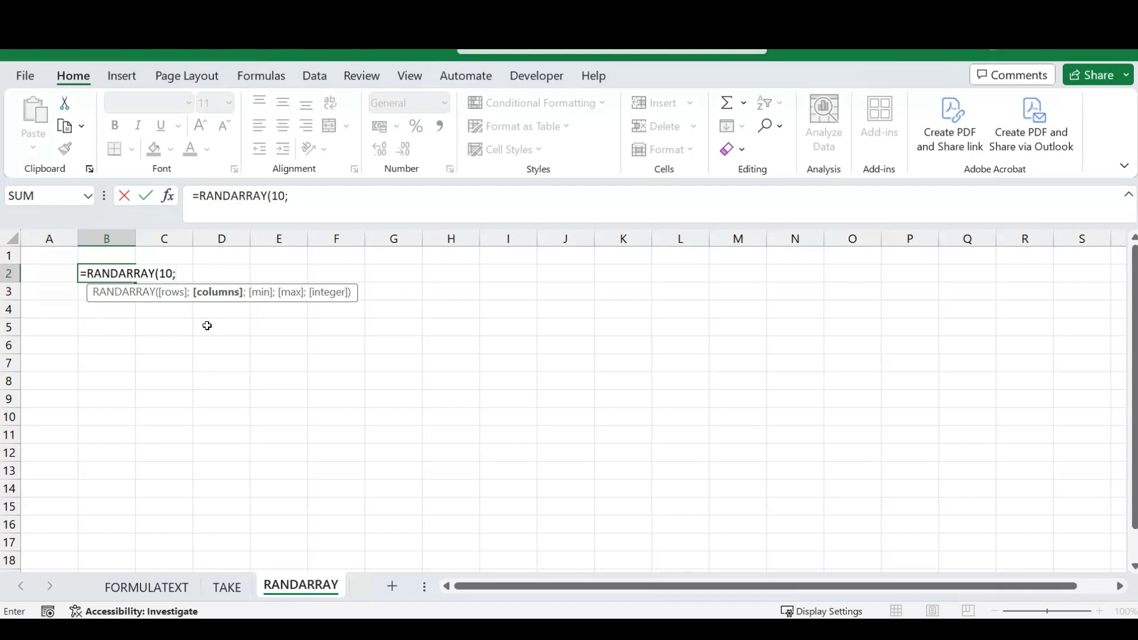
type("10;")
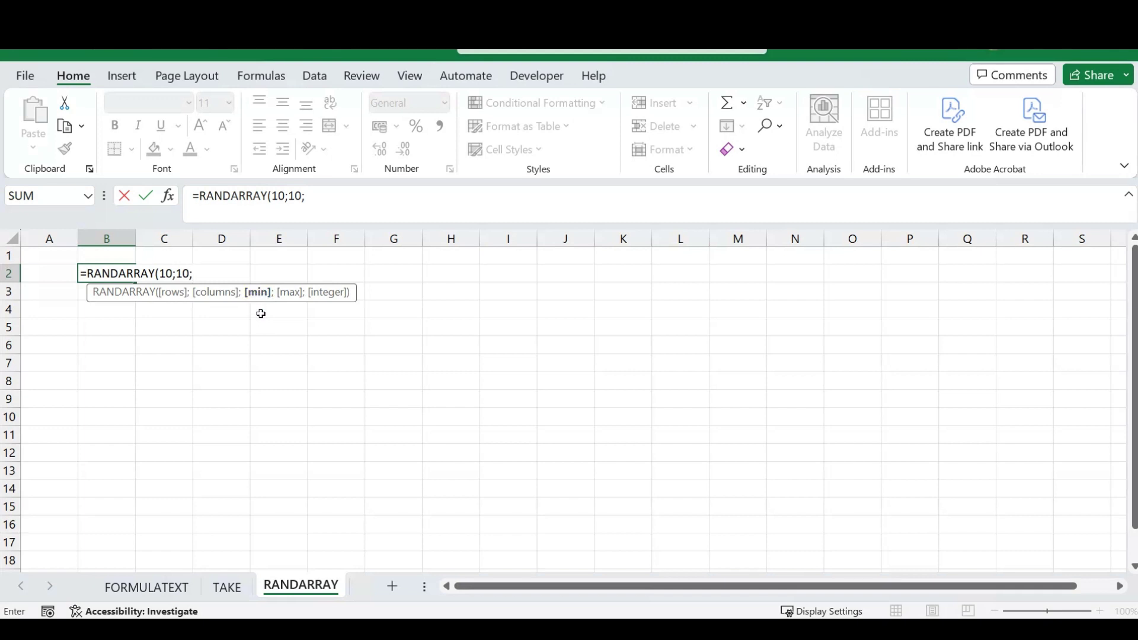
type("0;")
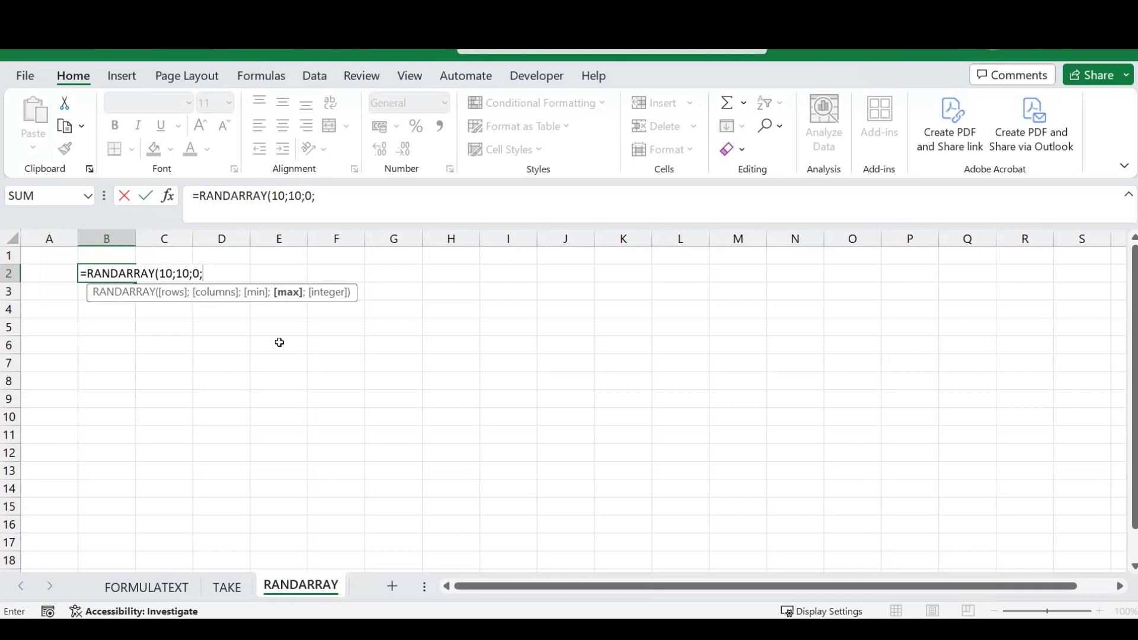
type("5000;")
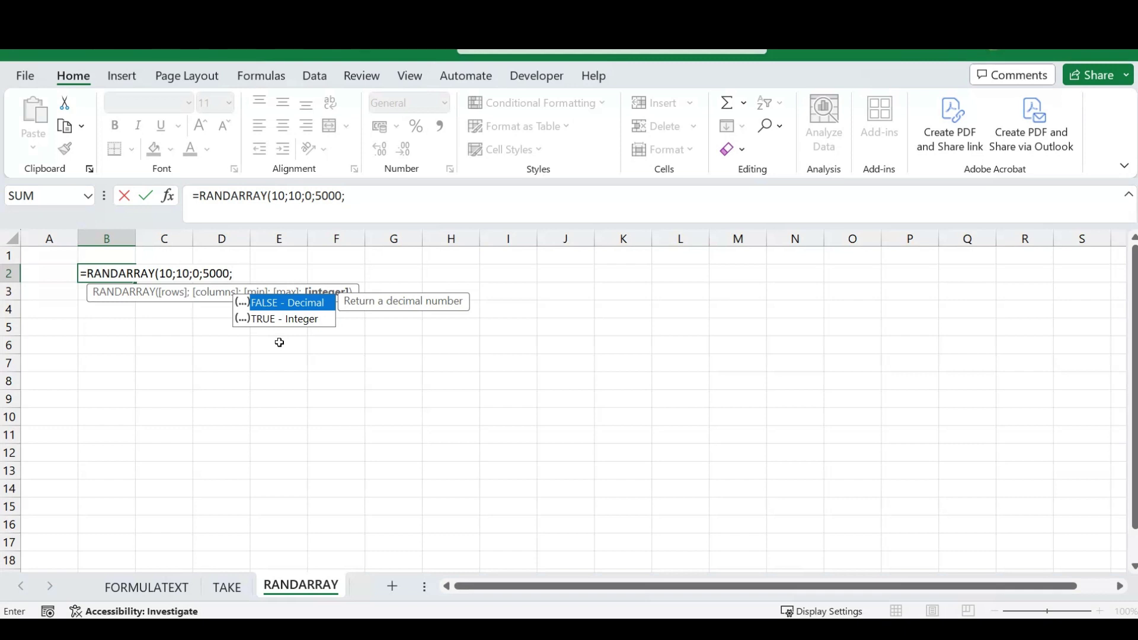
key("Tab")
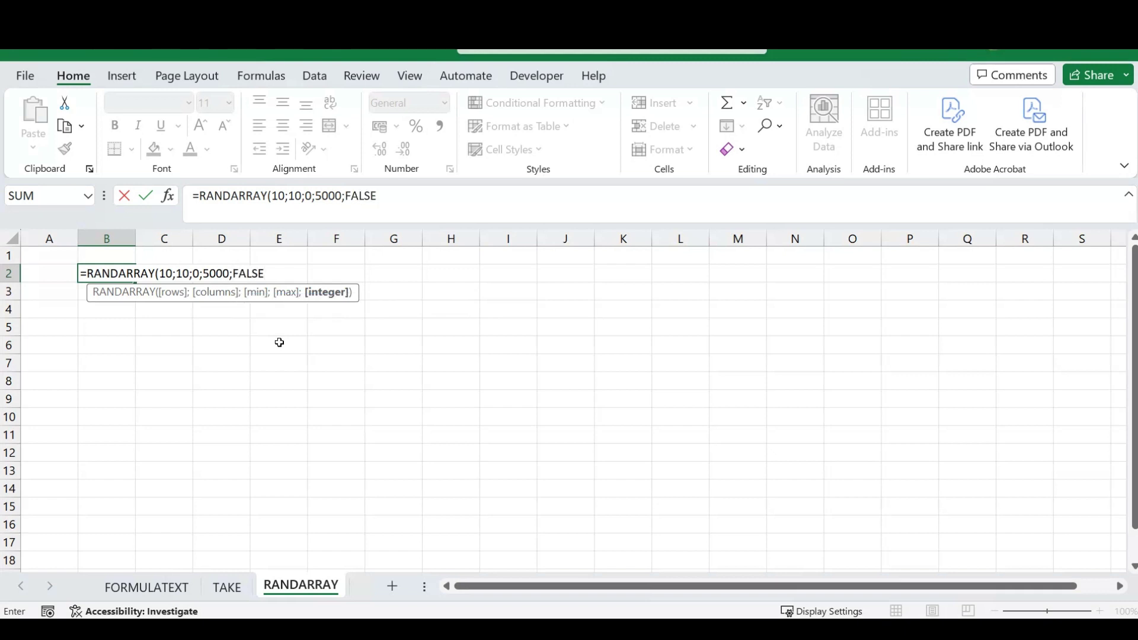
type(")")
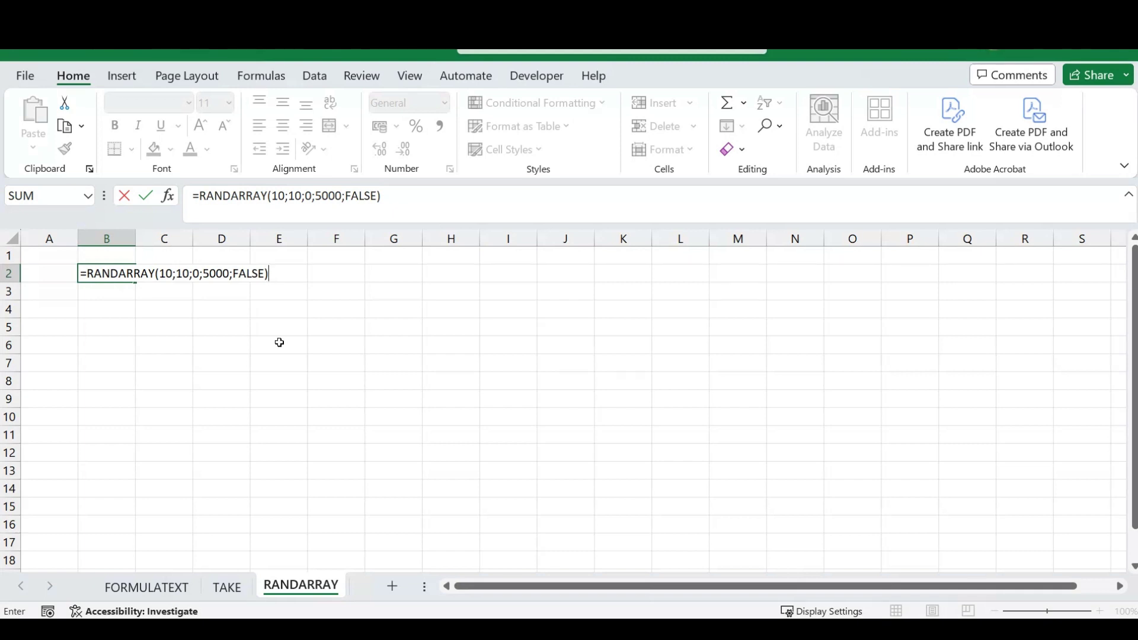
key("Return")
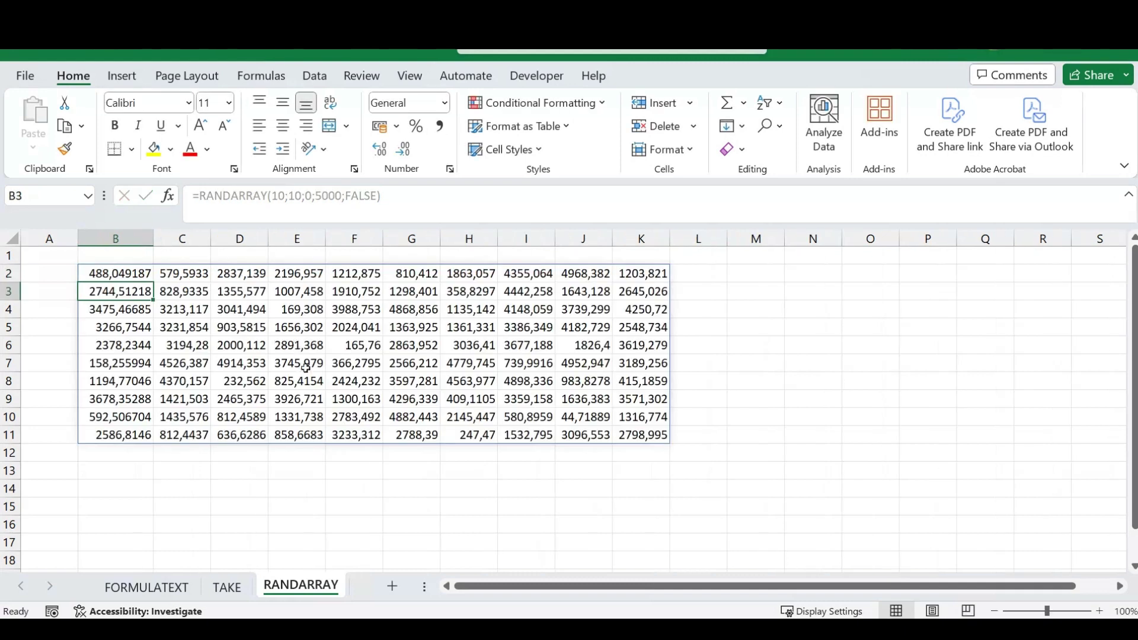
Change the integer argument of the RANDARRAY formula in B2 to TRUE to generate whole numbers.
left_click(122, 275)
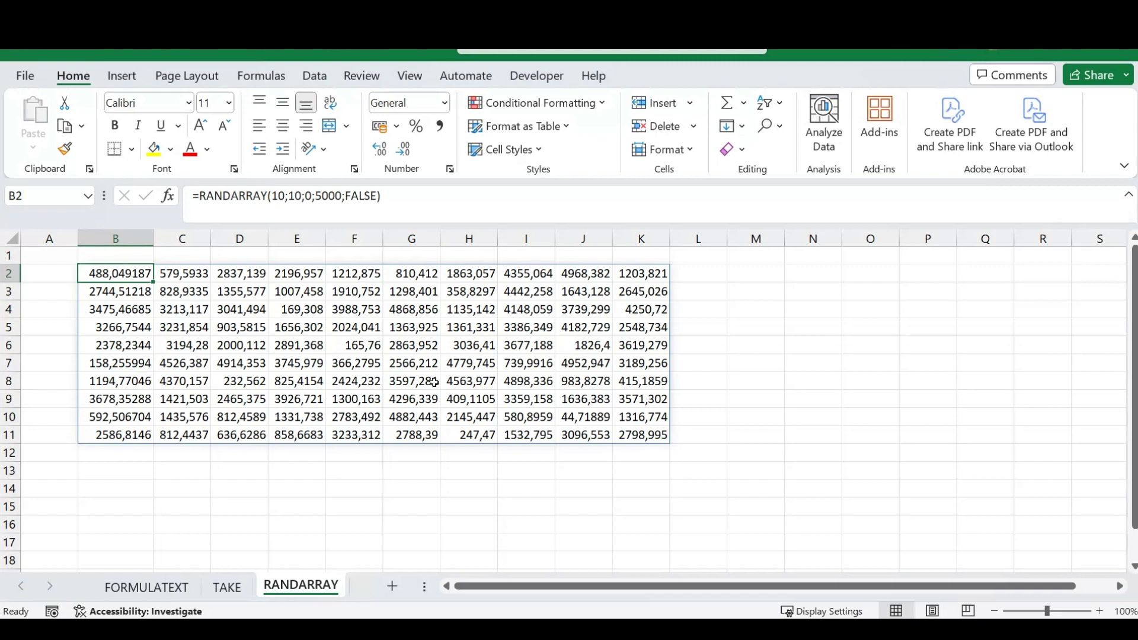
left_click(377, 200)
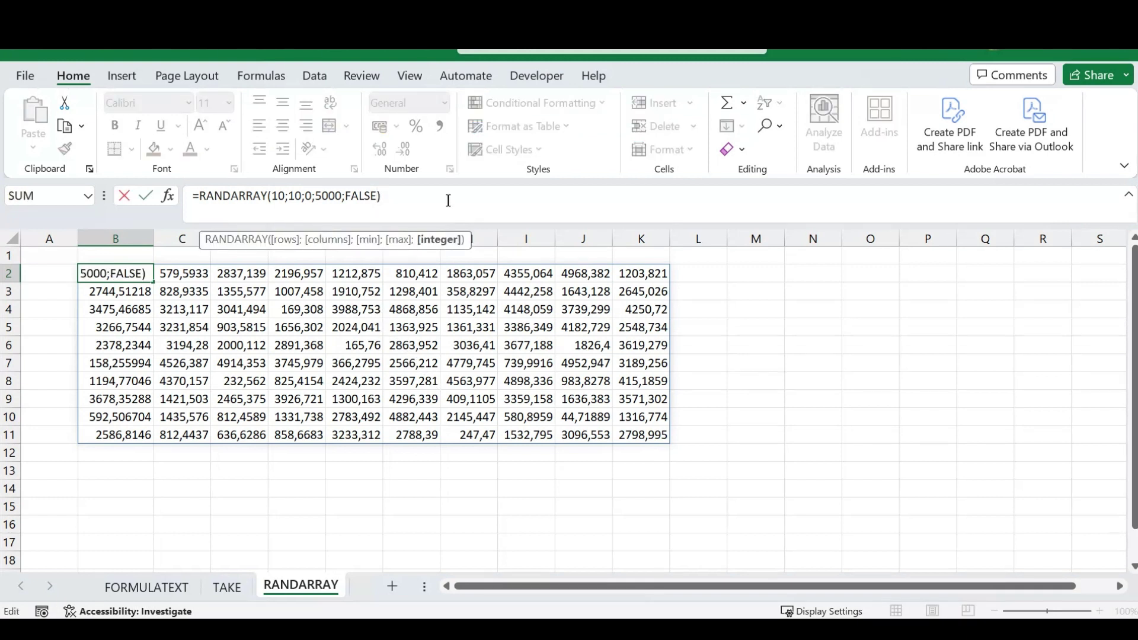
key("BackSpace")
key("BackSpace")
key("BackSpace")
key("BackSpace")
key("BackSpace")
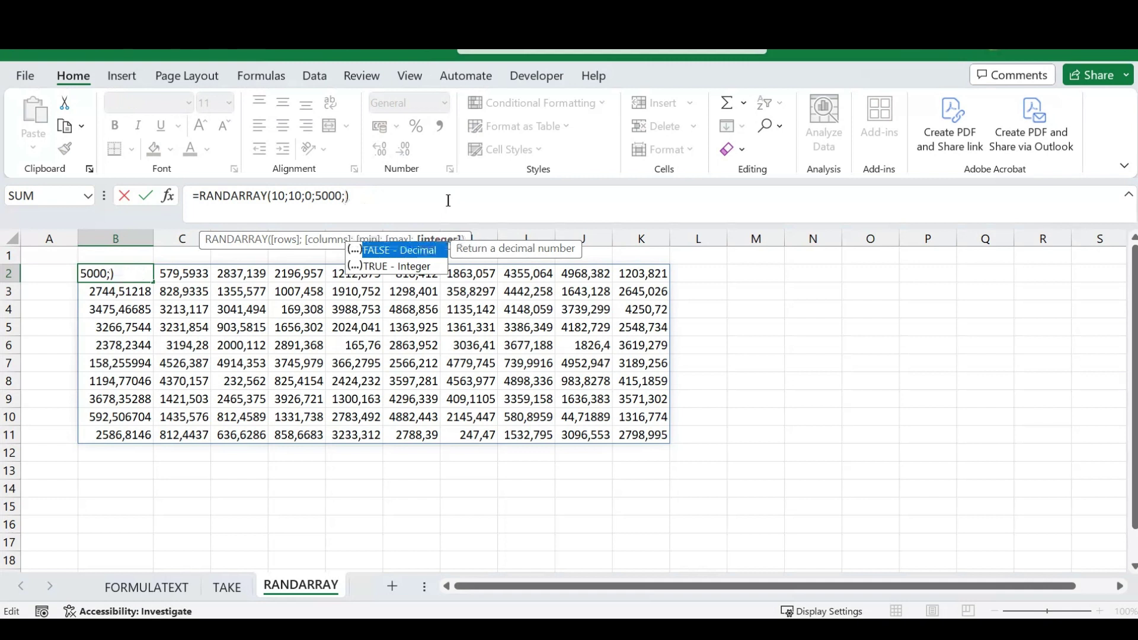
key("Down")
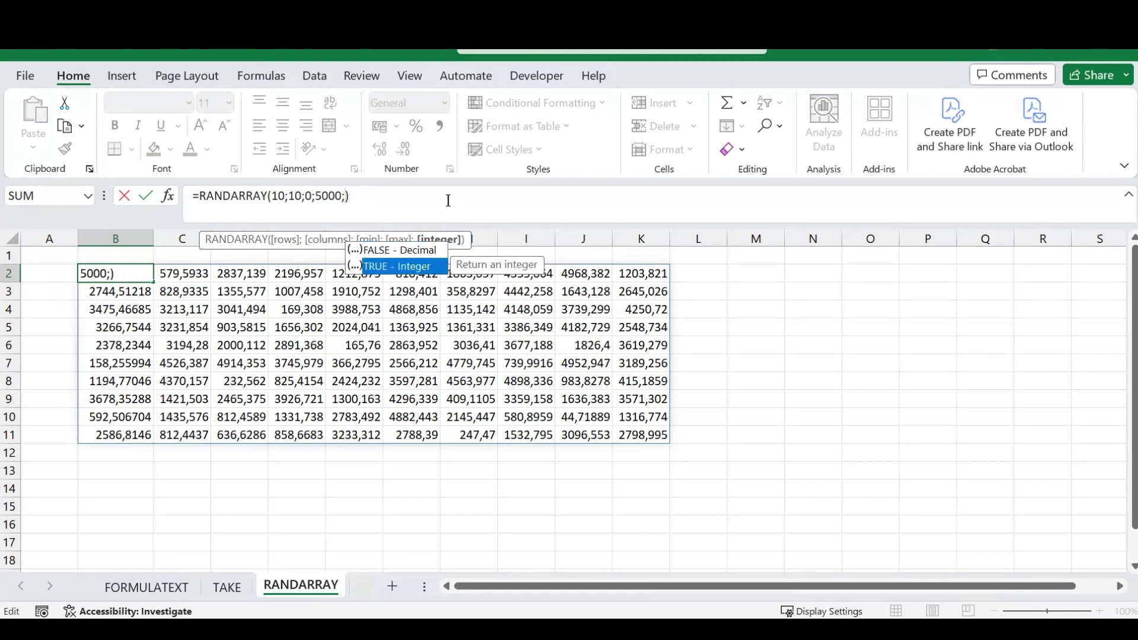
key("Tab")
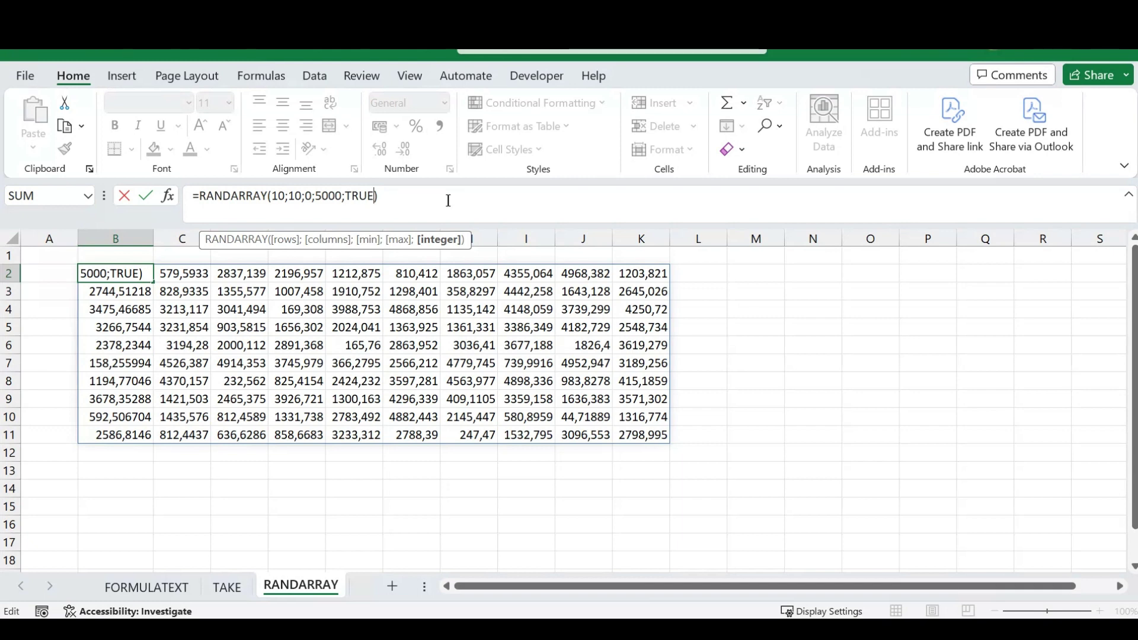
key("Return")
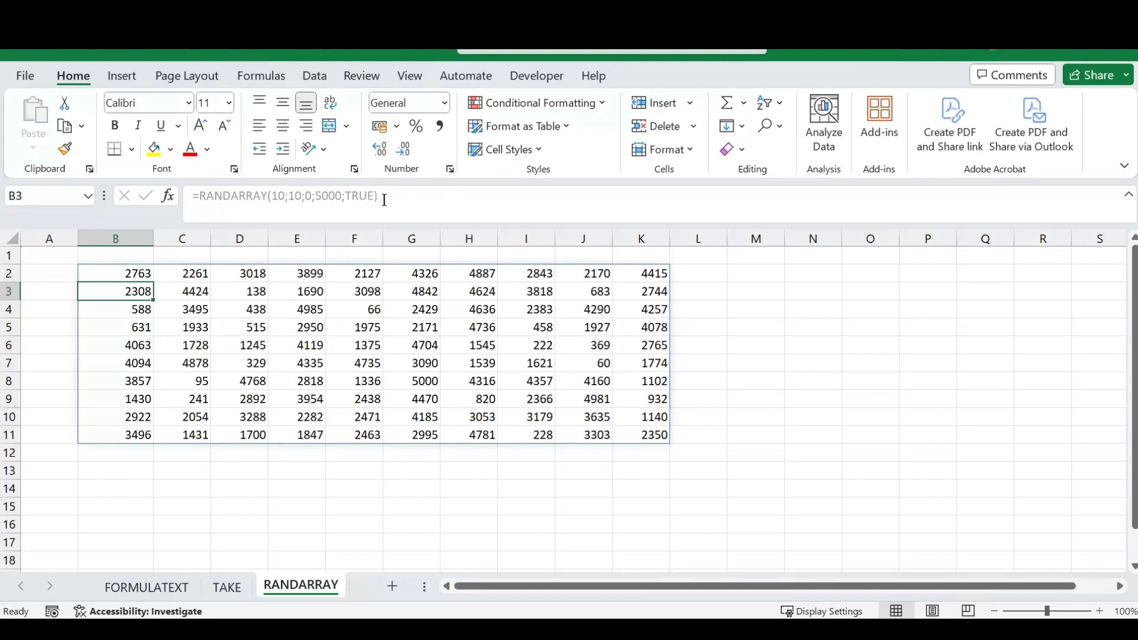
Set the columns argument of the RANDARRAY formula in B2 to 1 to generate a single column of random integers.
left_click(133, 277)
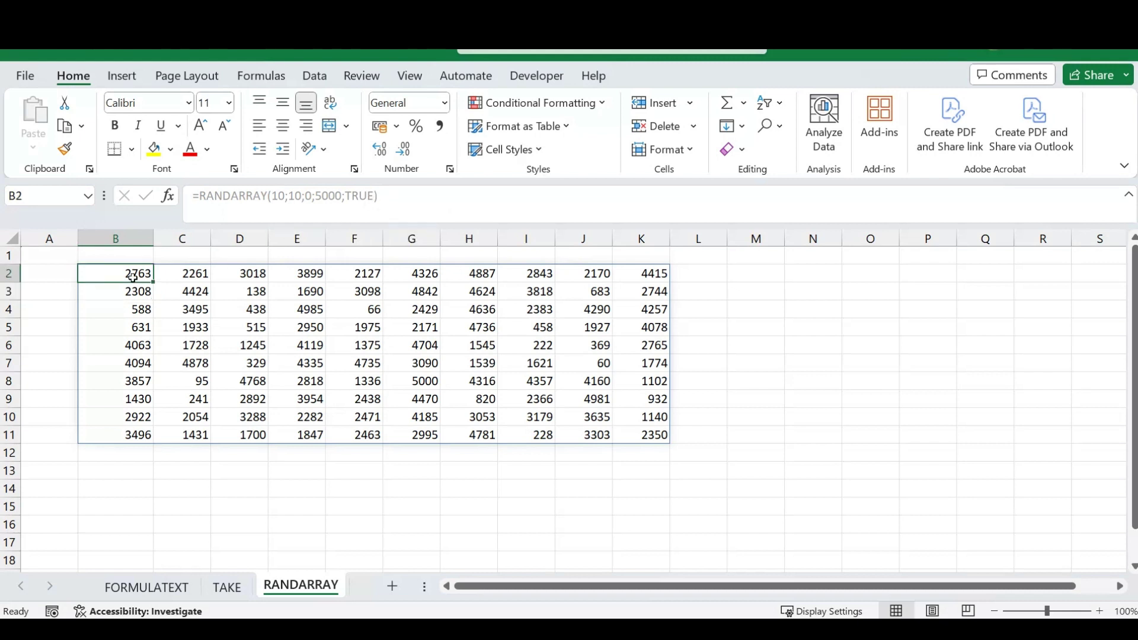
left_click(294, 197)
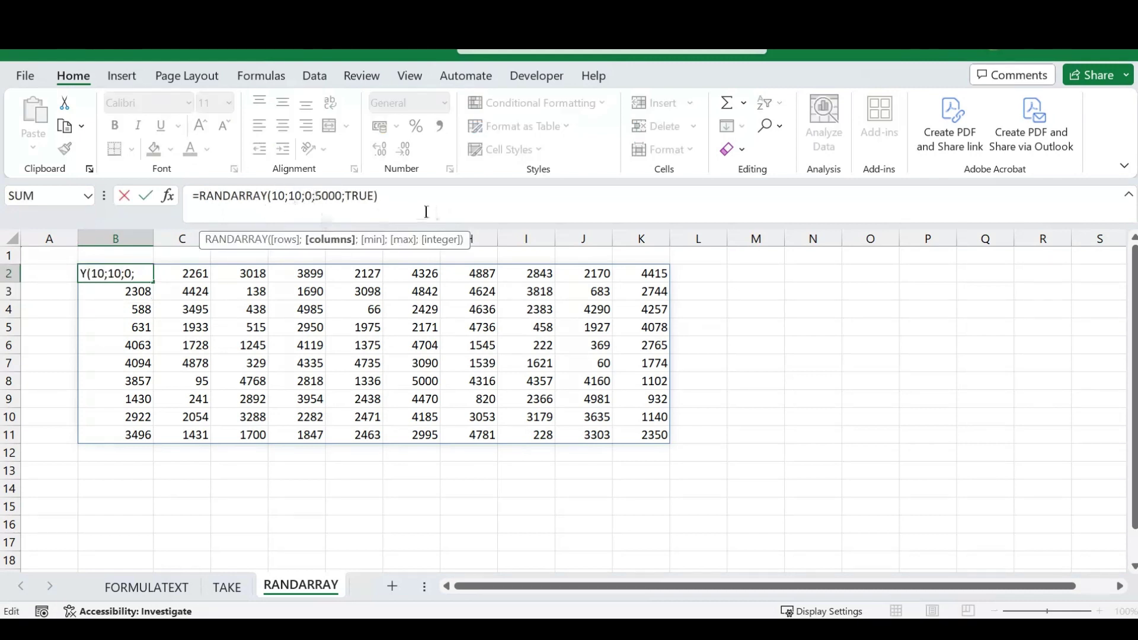
key("Delete")
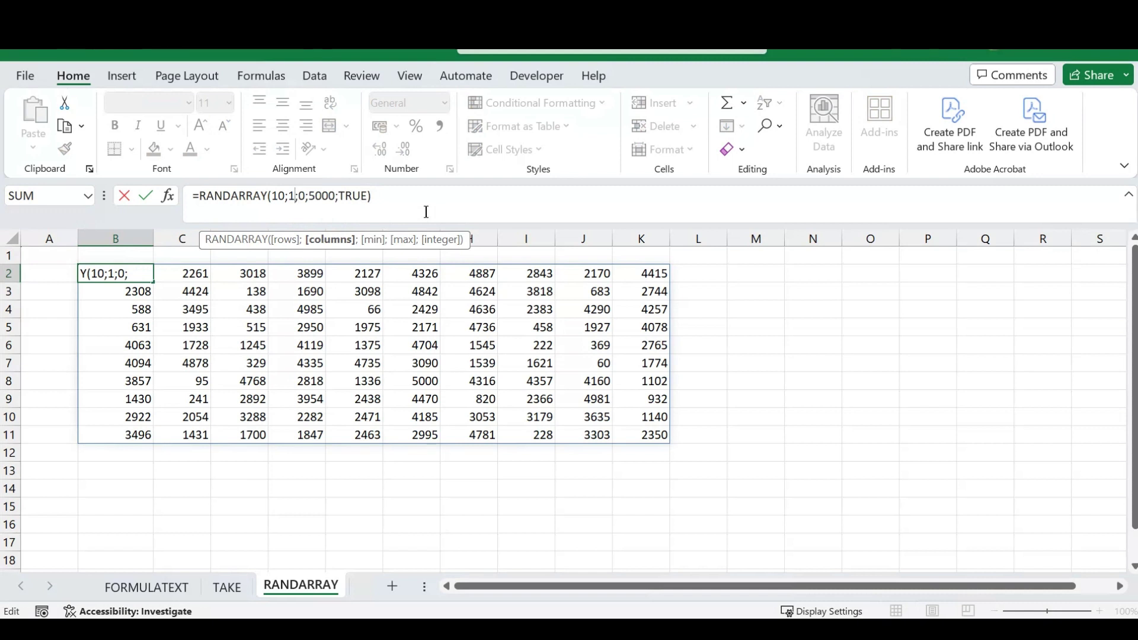
key("Return")
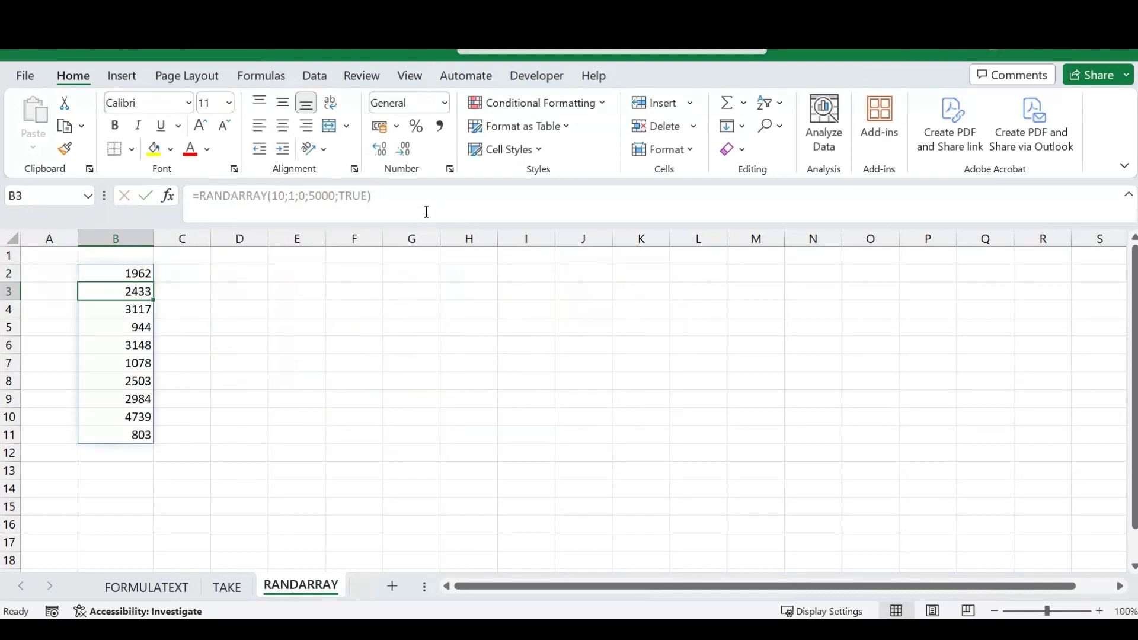